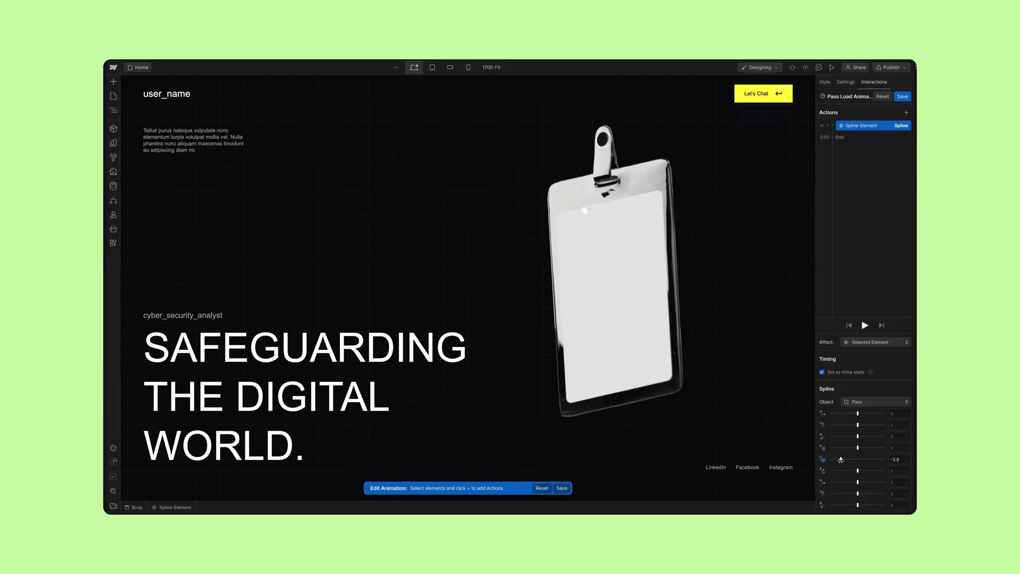
- Spin the badge in the Spline scene and view its Code Export play settings
{"action": "left_click_drag", "start_coordinate": [844, 460], "coordinate": [835, 460]}
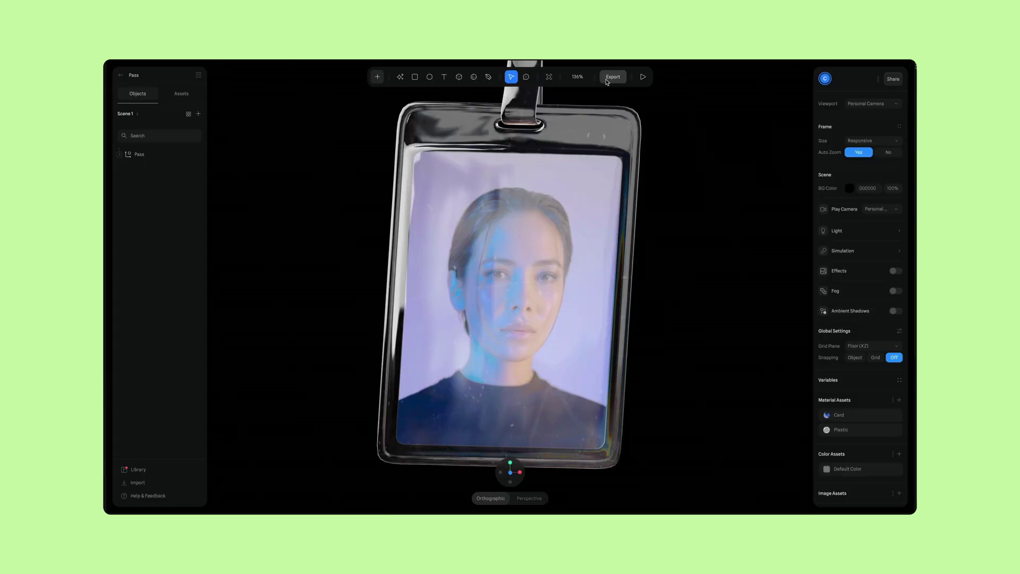
{"action": "left_click", "coordinate": [608, 78]}
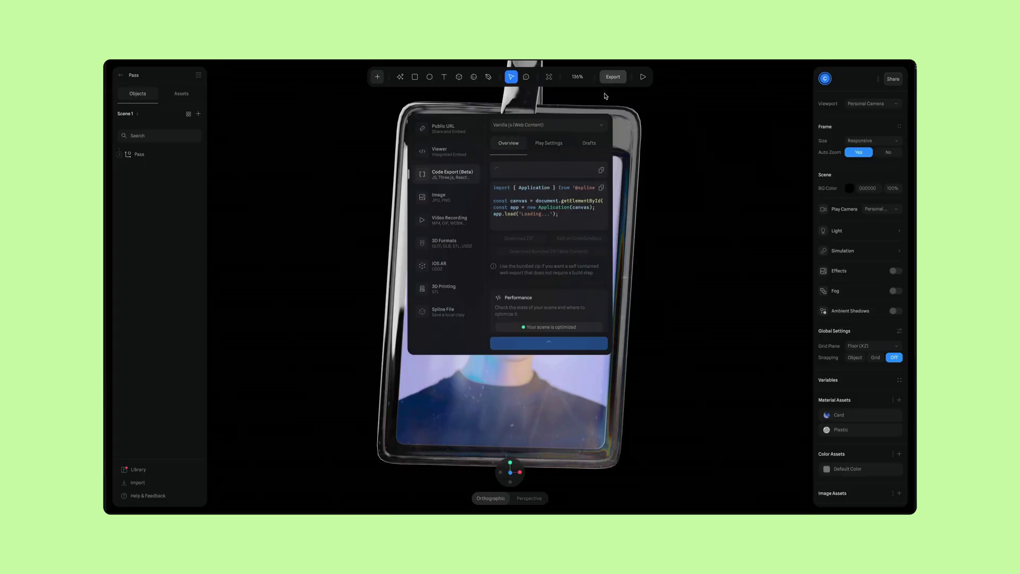
{"action": "left_click", "coordinate": [545, 144]}
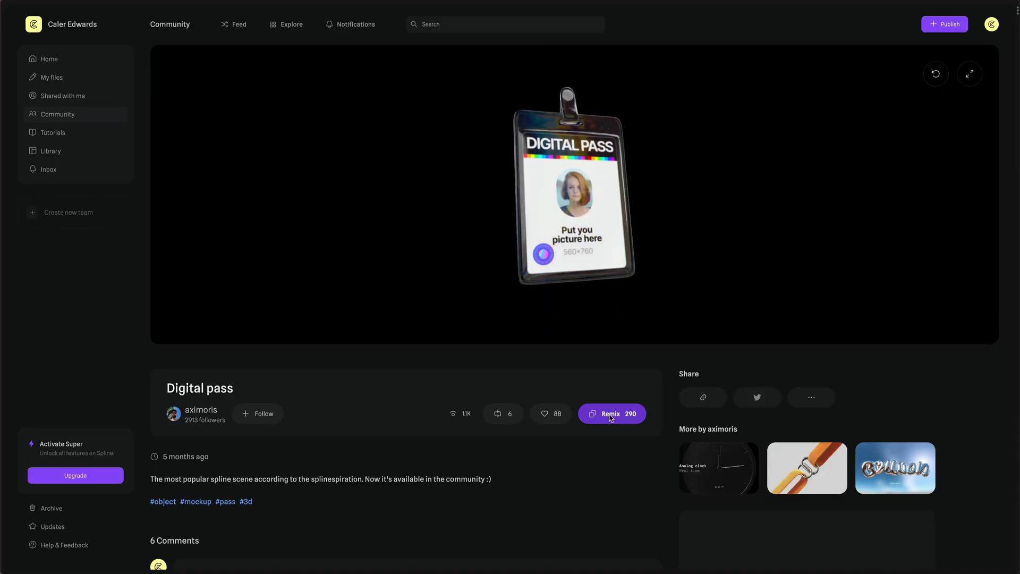
- Remix the Digital pass badge, delete its Sticker, and edit the Card material's image layer
{"action": "left_click", "coordinate": [611, 416]}
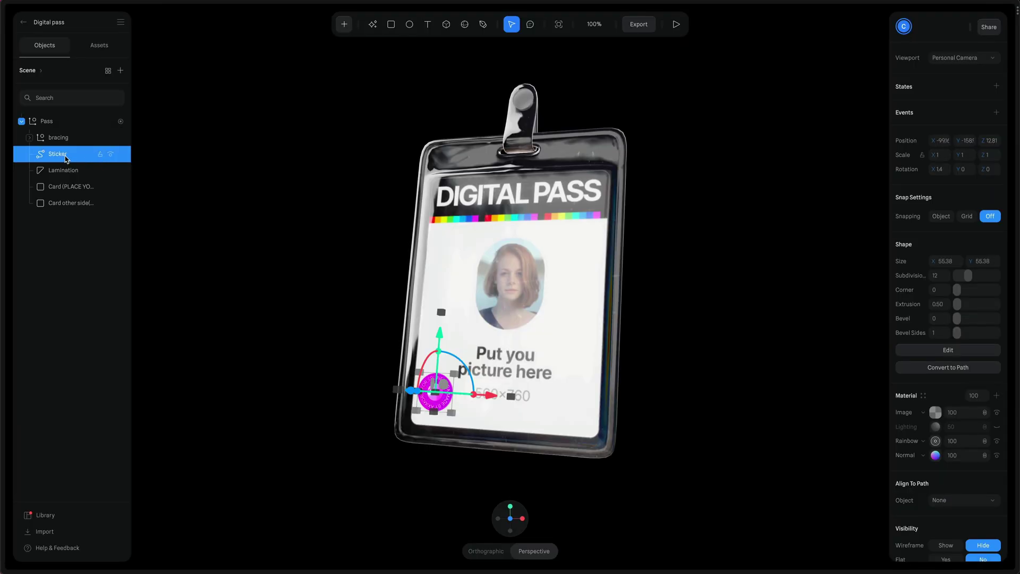
{"action": "key", "text": "Delete"}
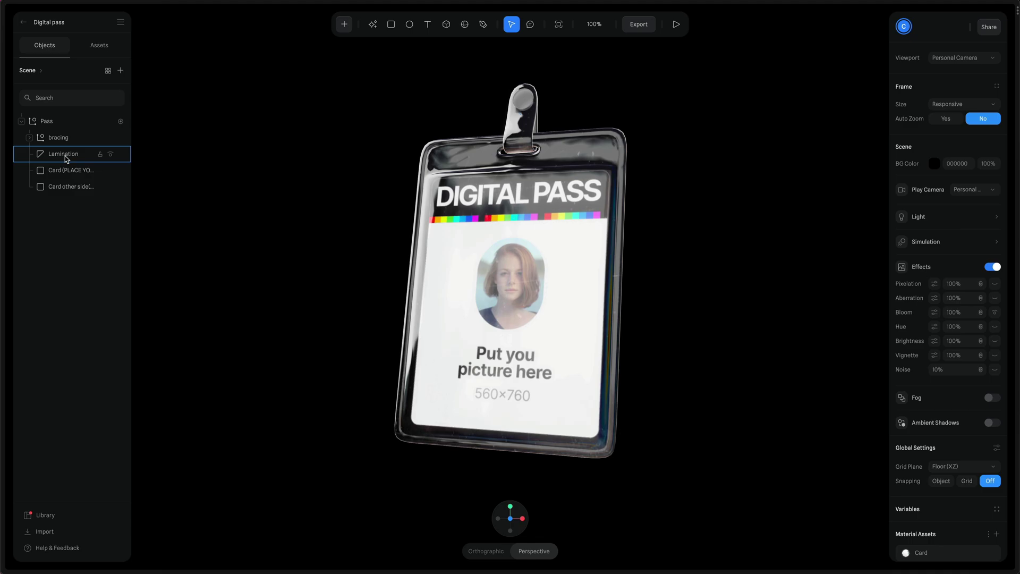
{"action": "left_click", "coordinate": [65, 170]}
{"action": "left_click", "coordinate": [906, 410]}
{"action": "left_click", "coordinate": [776, 340]}
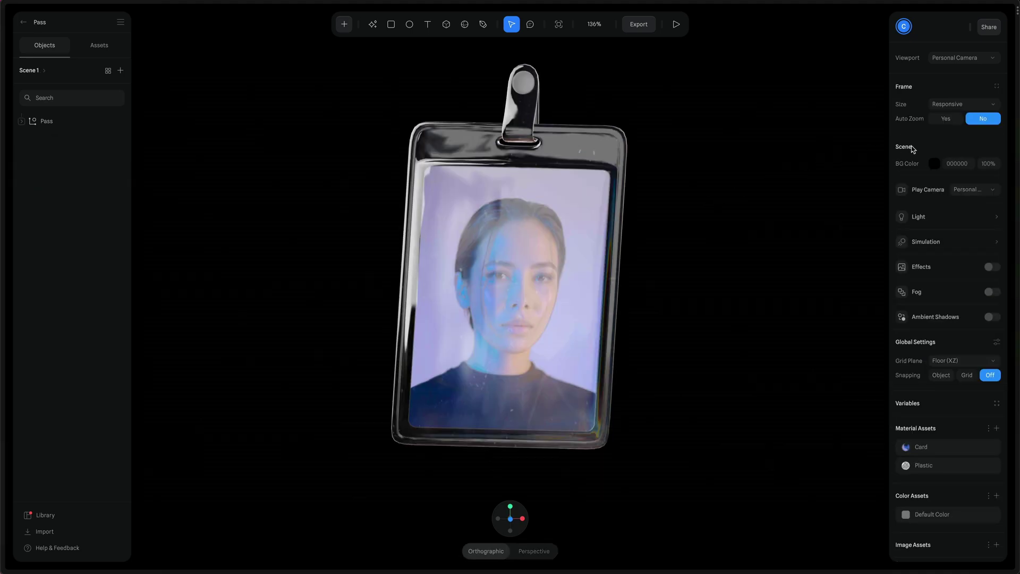
- Turn Auto Zoom on and review the Code Export play settings and overview URL
{"action": "left_click", "coordinate": [946, 119]}
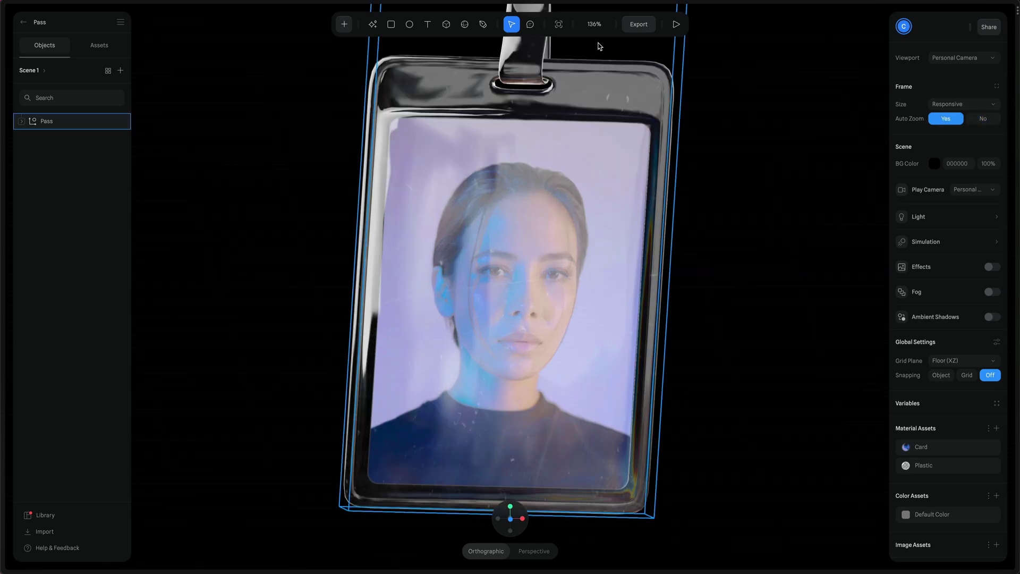
{"action": "left_click", "coordinate": [633, 29]}
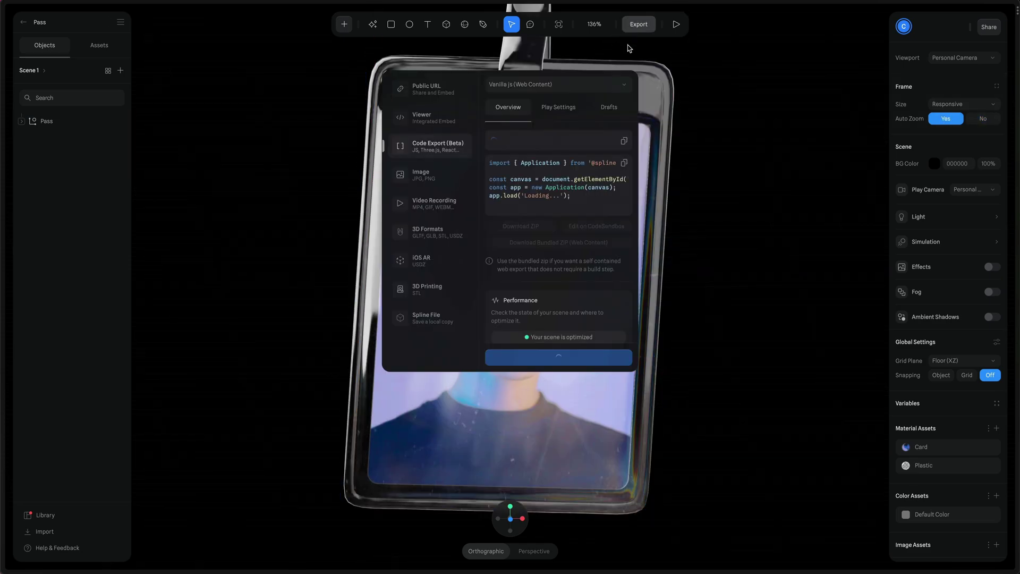
{"action": "left_click", "coordinate": [555, 109]}
{"action": "scroll", "coordinate": [518, 178], "scroll_direction": "down", "scroll_amount": 1}
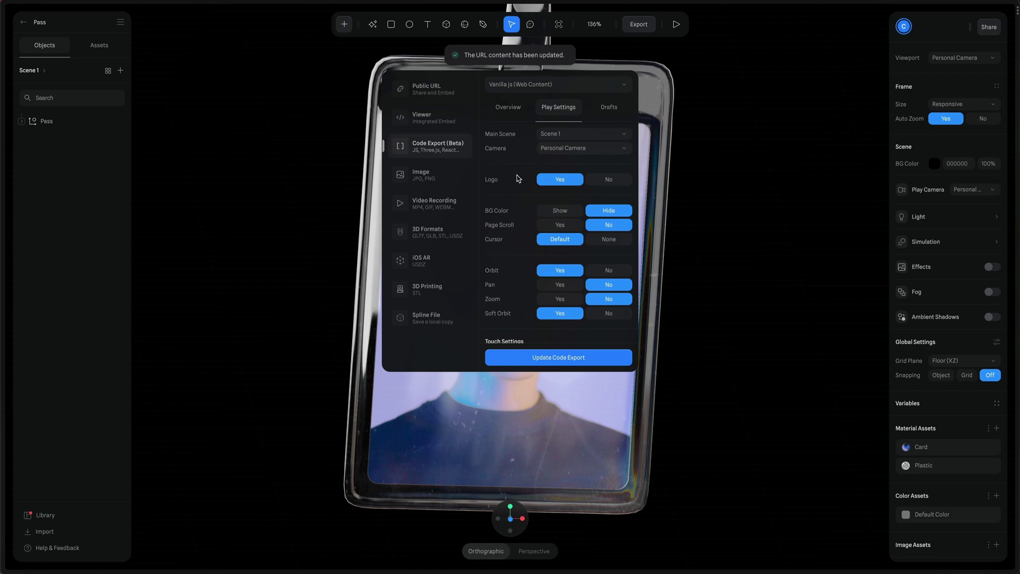
{"action": "scroll", "coordinate": [519, 178], "scroll_direction": "down", "scroll_amount": 1}
{"action": "scroll", "coordinate": [601, 218], "scroll_direction": "down", "scroll_amount": 1}
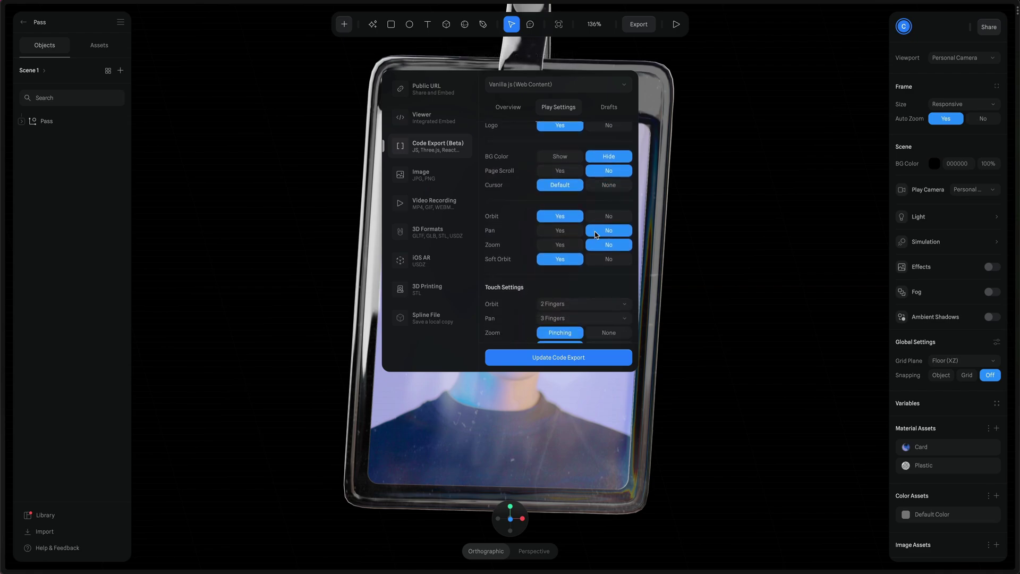
{"action": "scroll", "coordinate": [563, 223], "scroll_direction": "down", "scroll_amount": 7}
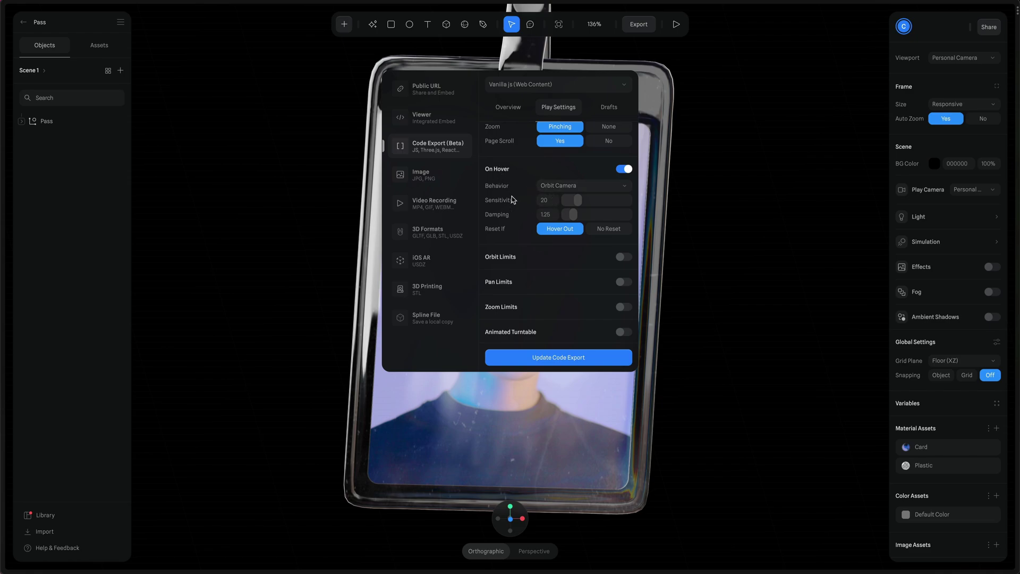
{"action": "scroll", "coordinate": [524, 198], "scroll_direction": "up", "scroll_amount": 8}
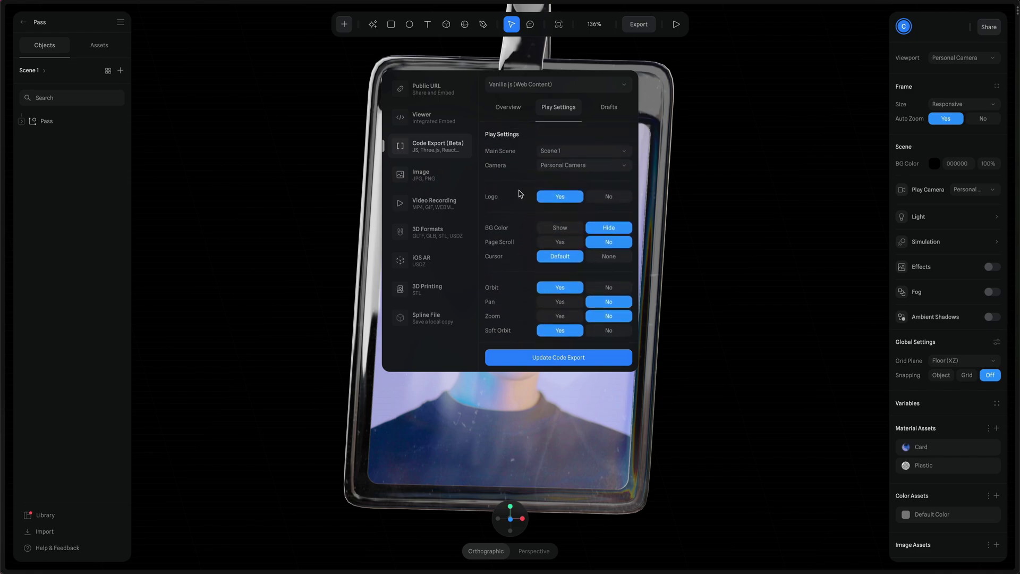
{"action": "left_click", "coordinate": [508, 106]}
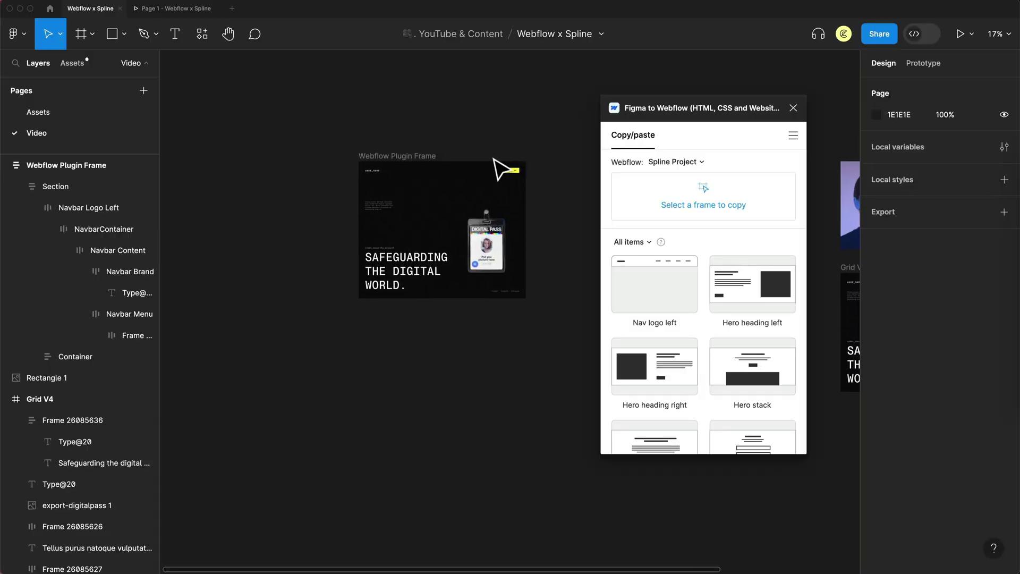
- In Figma, select the Webflow Plugin Frame and copy it to Webflow
{"action": "left_click", "coordinate": [423, 165]}
{"action": "key", "text": "shift+2"}
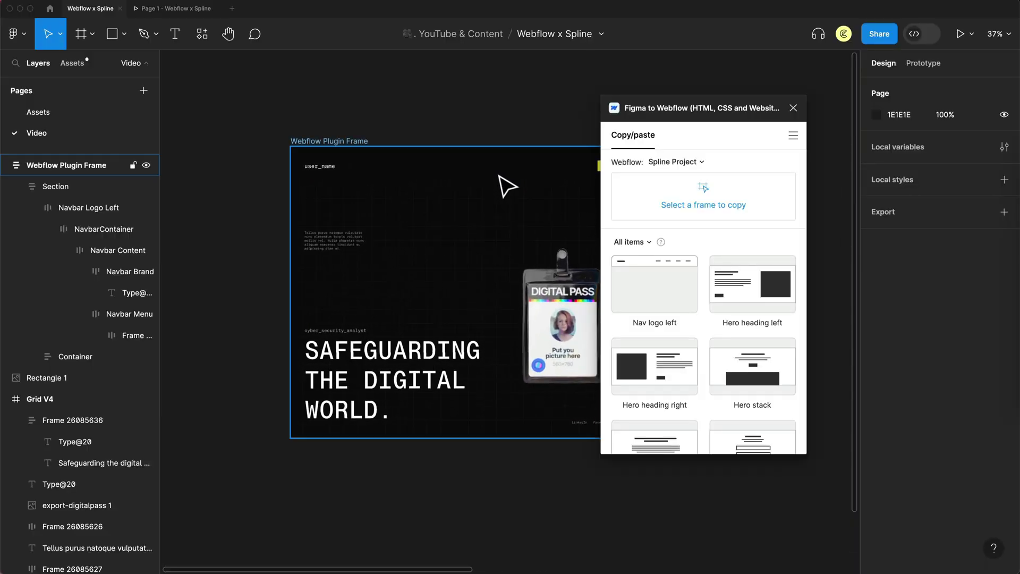
{"action": "scroll", "coordinate": [500, 177], "scroll_direction": "right", "scroll_amount": 4}
{"action": "scroll", "coordinate": [500, 177], "scroll_direction": "down", "scroll_amount": 2}
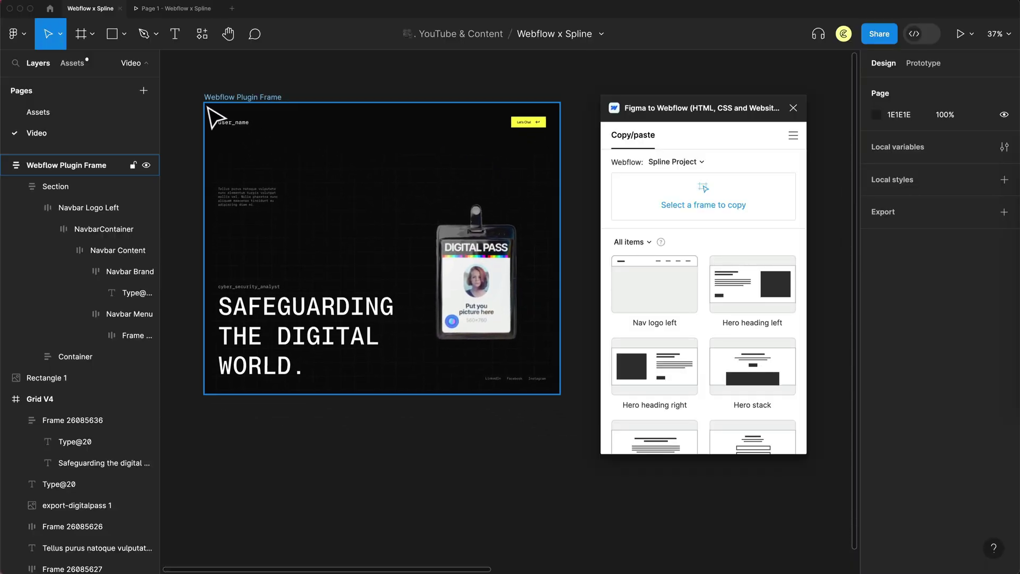
{"action": "left_click", "coordinate": [234, 100]}
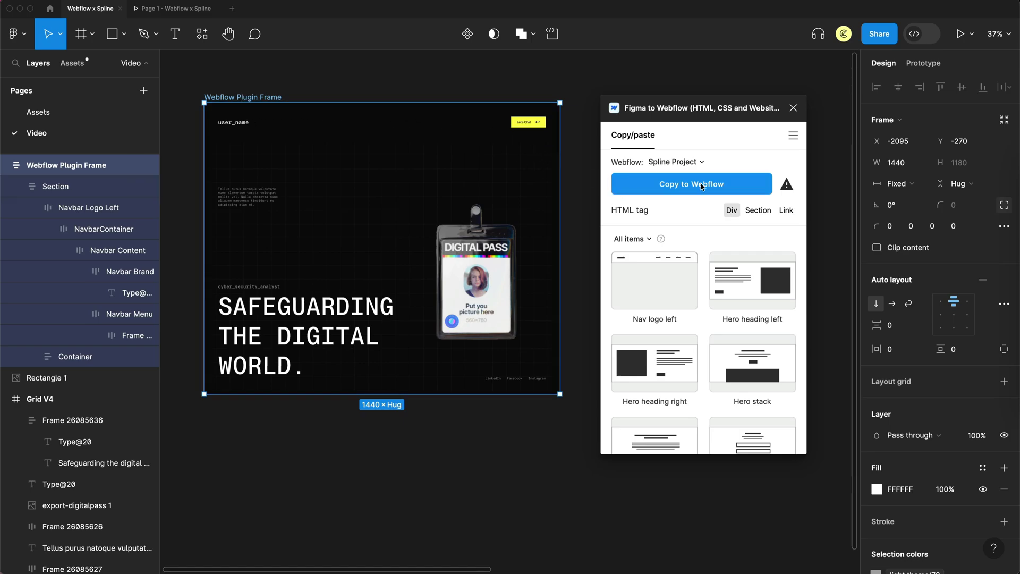
{"action": "left_click", "coordinate": [702, 186]}
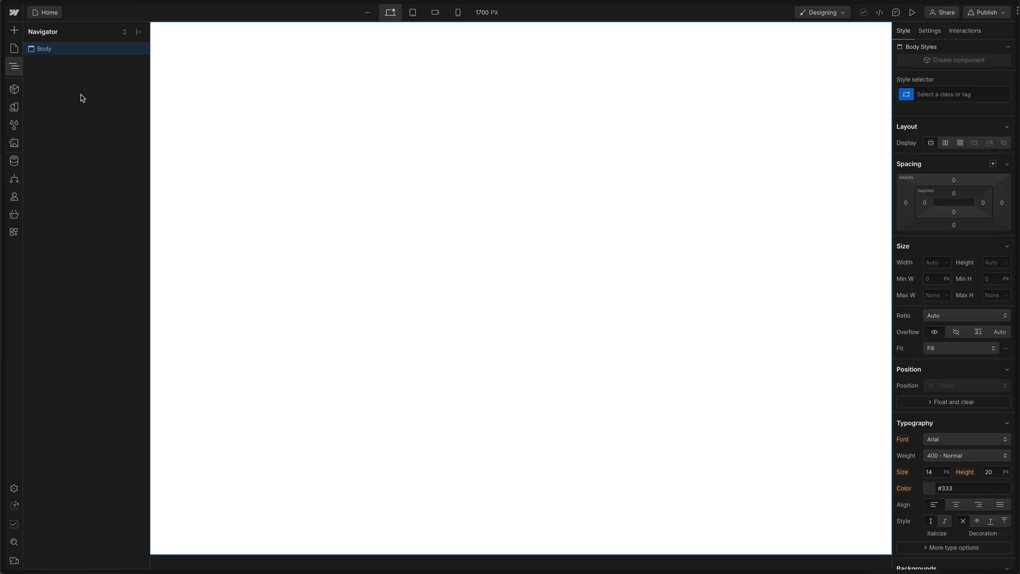
- Paste the hero frame into Webflow and cap the intro paragraph at 300 px max width
{"action": "key", "text": "ctrl+v"}
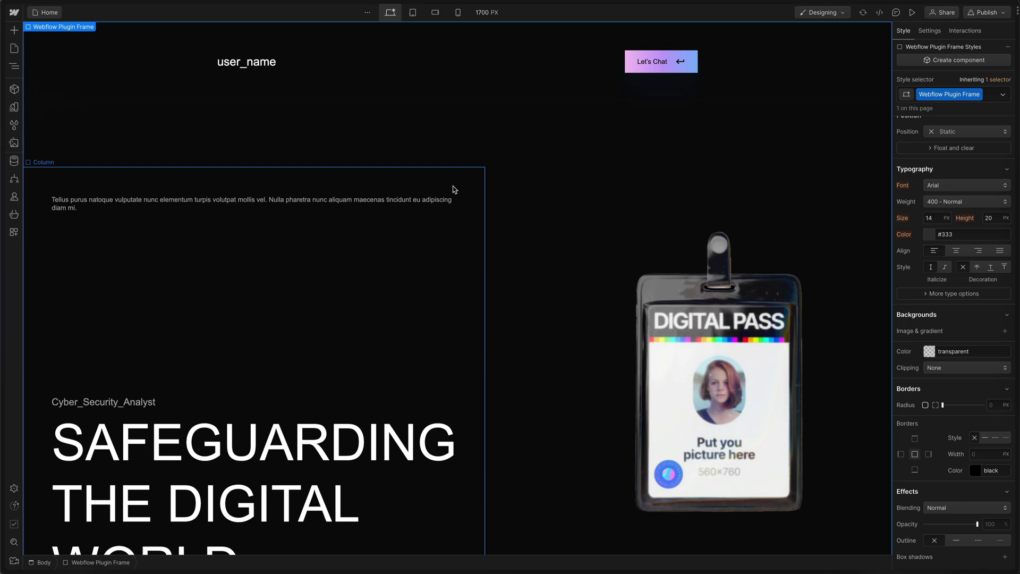
{"action": "left_click", "coordinate": [292, 133]}
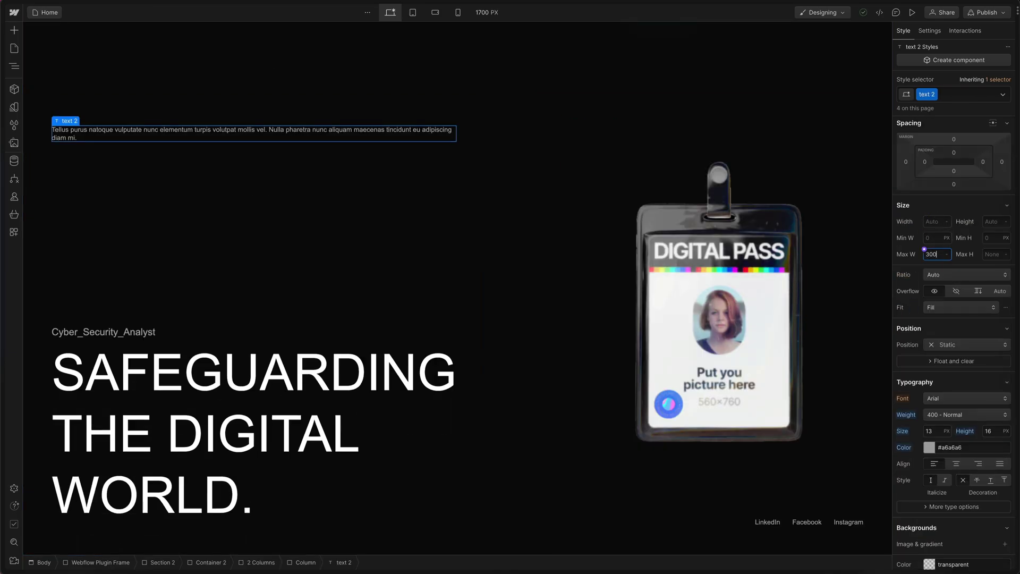
{"action": "key", "text": "Return"}
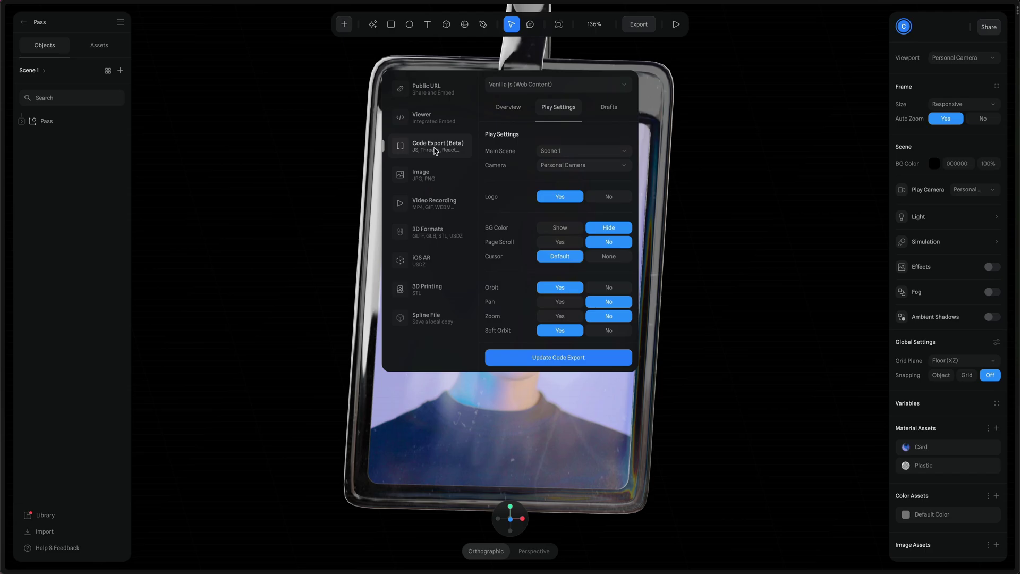
- Copy the Pass scene's code-export URL from the Overview tab
{"action": "left_click", "coordinate": [512, 108]}
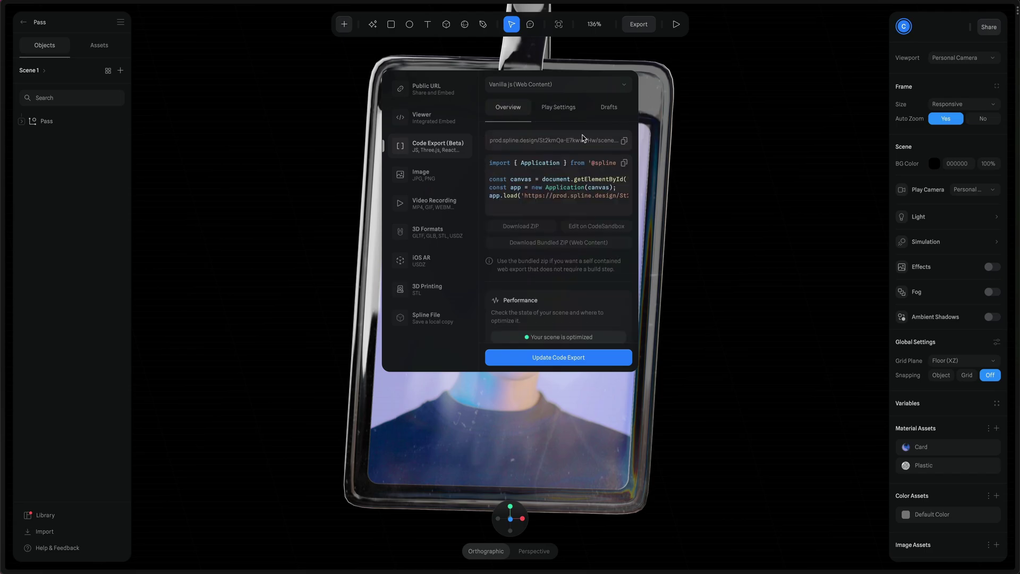
{"action": "left_click", "coordinate": [624, 142]}
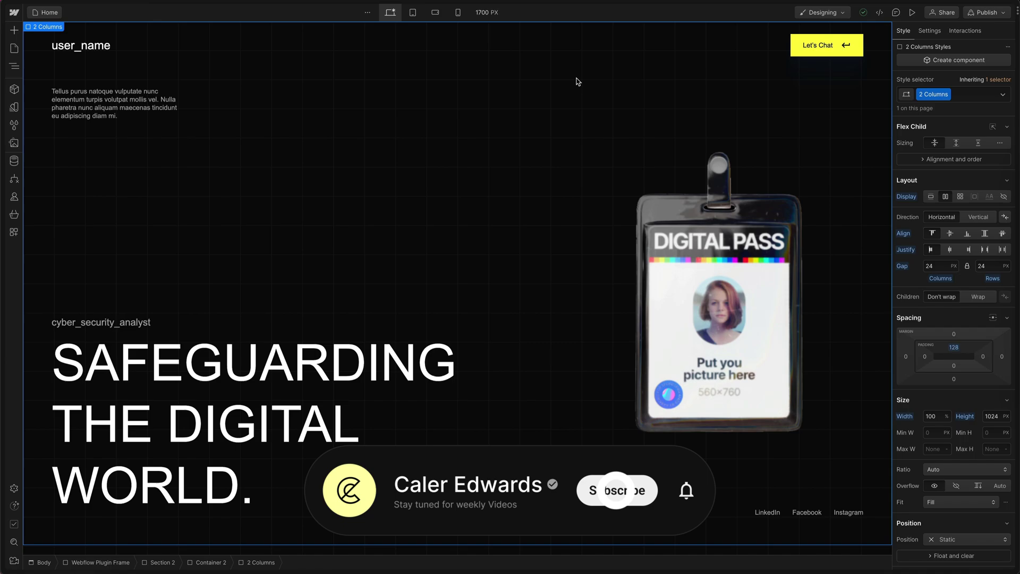
- Delete the export-digitalpass 1 image and add a Spline Scene element in its place
{"action": "left_click", "coordinate": [709, 254]}
{"action": "key", "text": "Delete"}
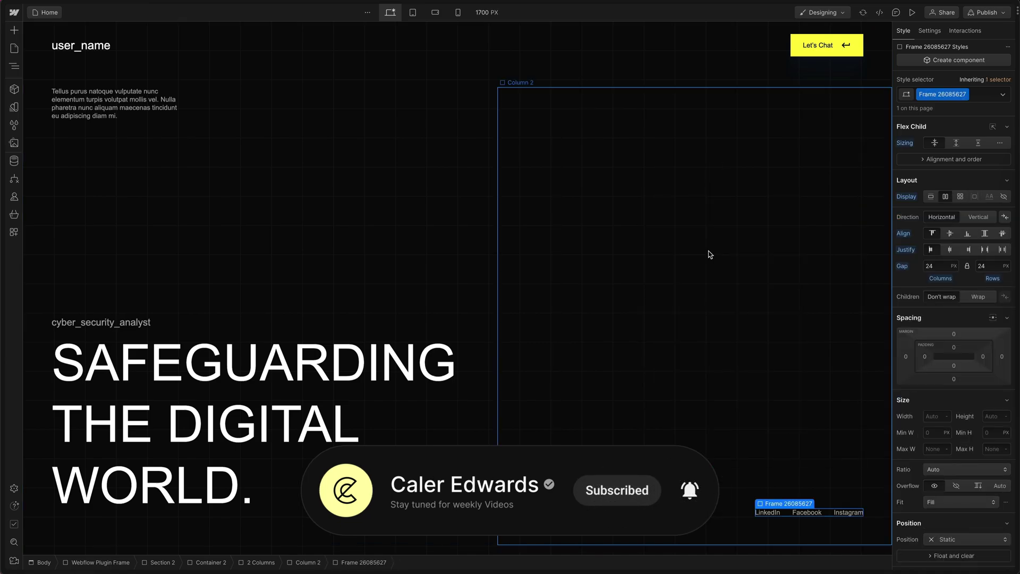
{"action": "left_click", "coordinate": [15, 30]}
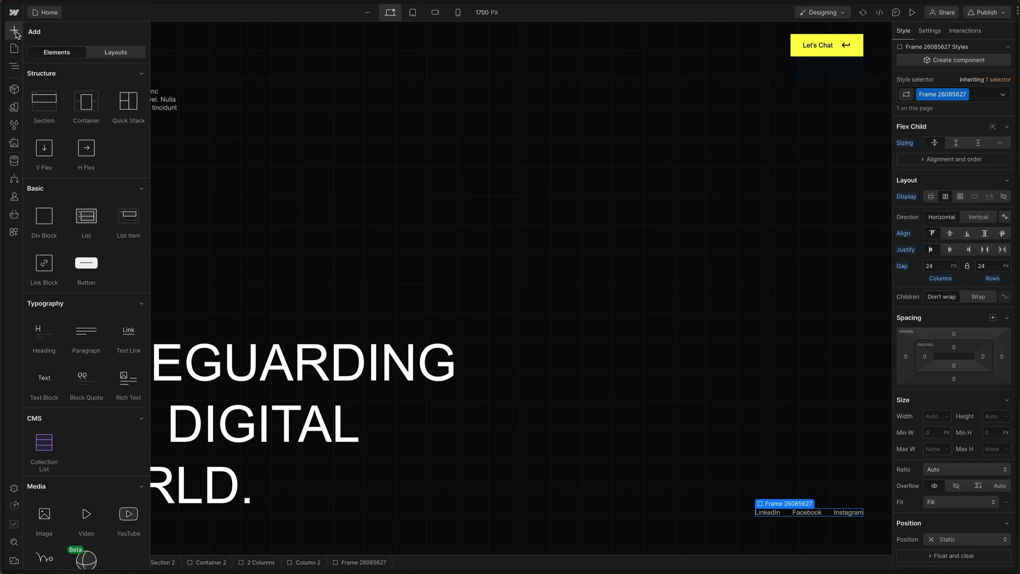
{"action": "scroll", "coordinate": [102, 260], "scroll_direction": "down", "scroll_amount": 6}
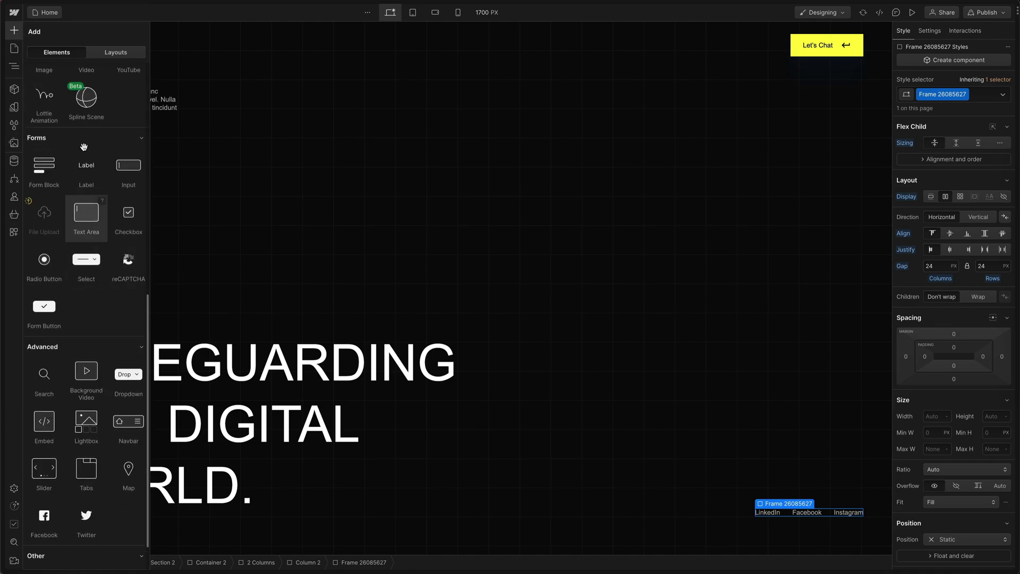
{"action": "left_click", "coordinate": [89, 108]}
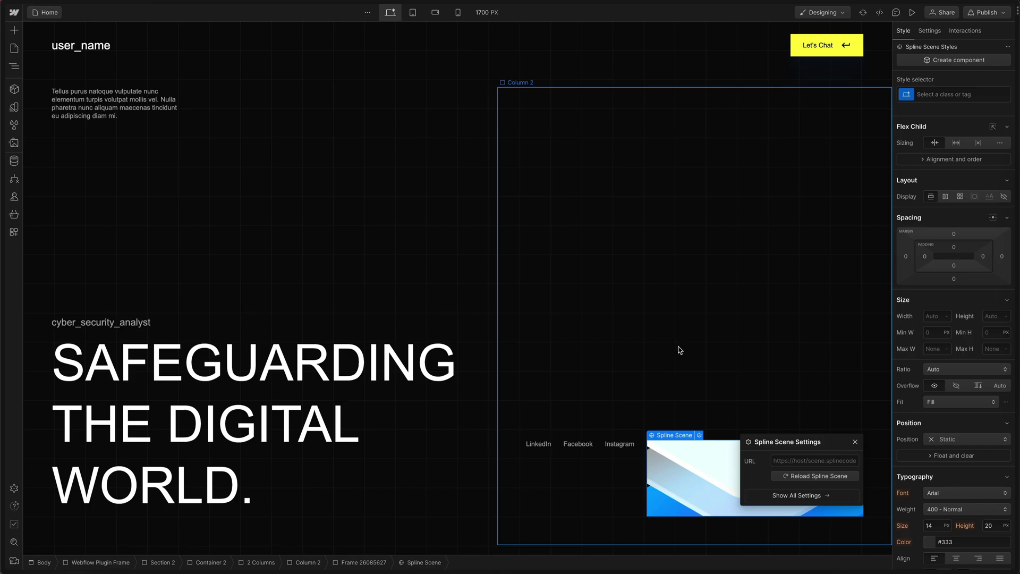
- Paste the copied code-export URL into the Spline Scene settings
{"action": "key", "text": "h"}
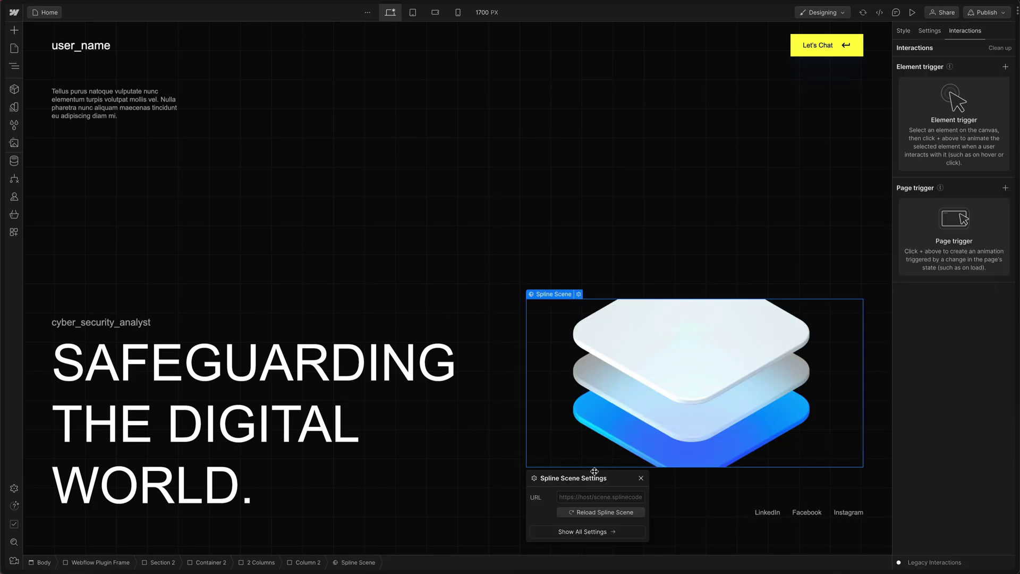
{"action": "left_click_drag", "start_coordinate": [595, 471], "coordinate": [568, 146]}
{"action": "left_click", "coordinate": [582, 172]}
{"action": "key", "text": "ctrl+v"}
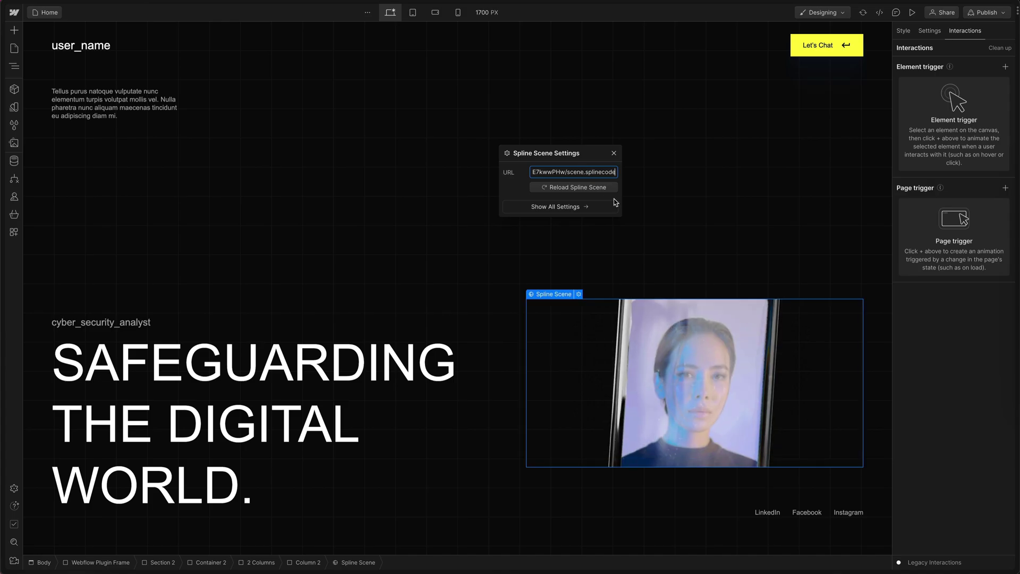
- Give the scene the class Spline-Element and drag it out of the columns in the Navigator
{"action": "left_click", "coordinate": [615, 151]}
{"action": "key", "text": "ctrl+Return"}
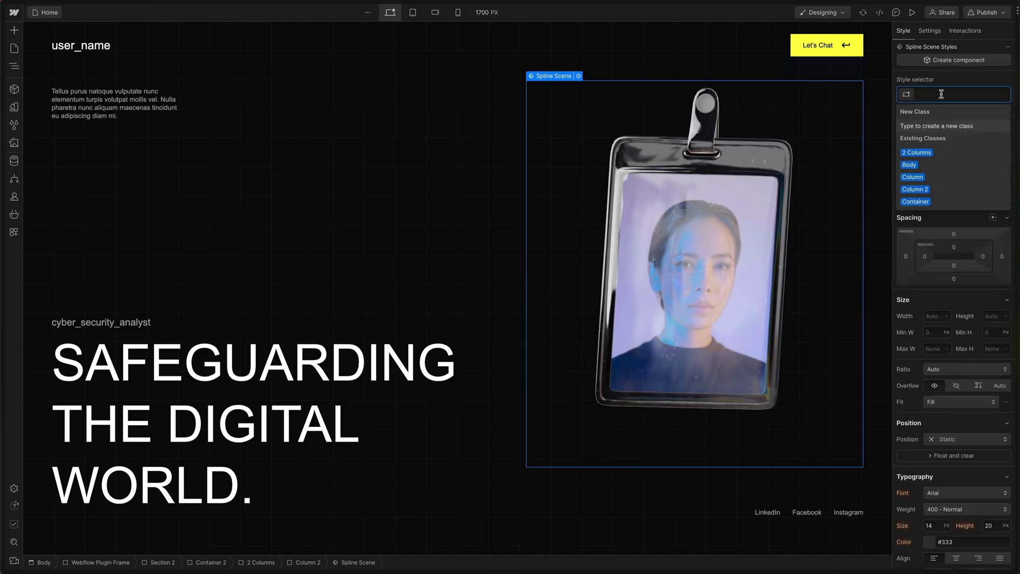
{"action": "type", "text": "Spline-Element"}
{"action": "key", "text": "Return"}
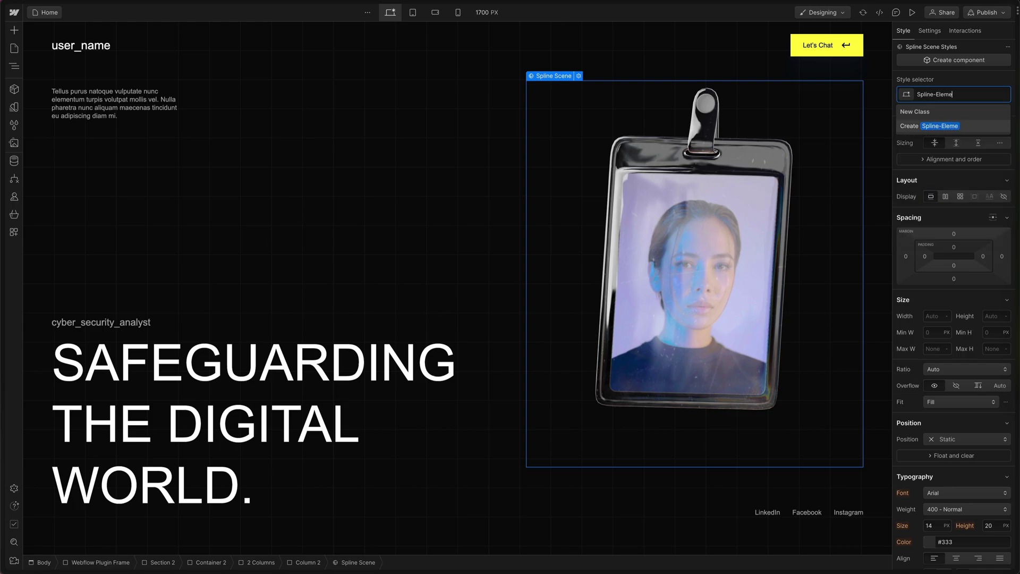
{"action": "left_click", "coordinate": [14, 66]}
{"action": "left_click_drag", "start_coordinate": [81, 152], "coordinate": [53, 58]}
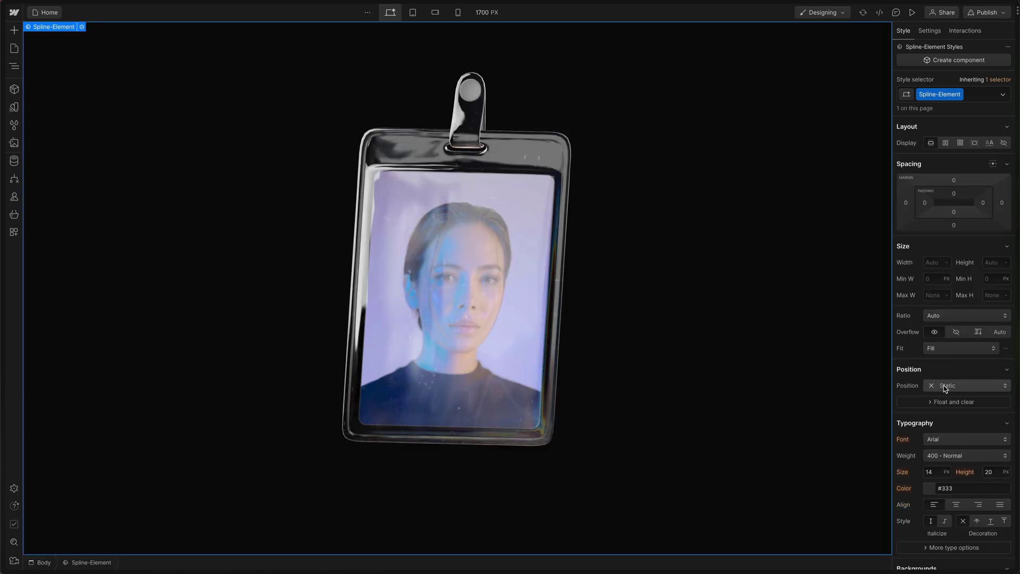
- Make Spline-Element absolutely positioned at 42% from the left, then preview the page
{"action": "left_click", "coordinate": [944, 385]}
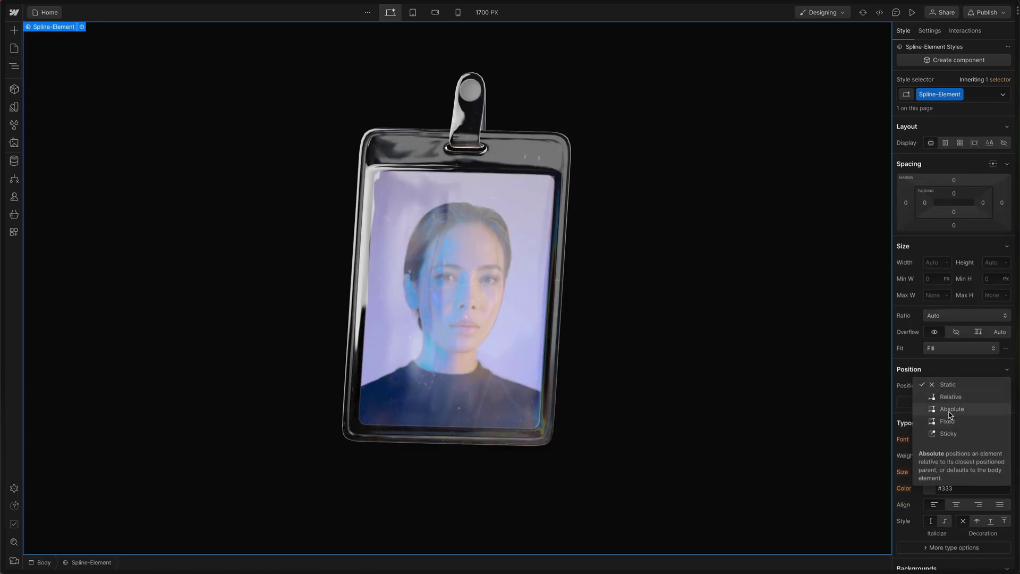
{"action": "left_click", "coordinate": [952, 410]}
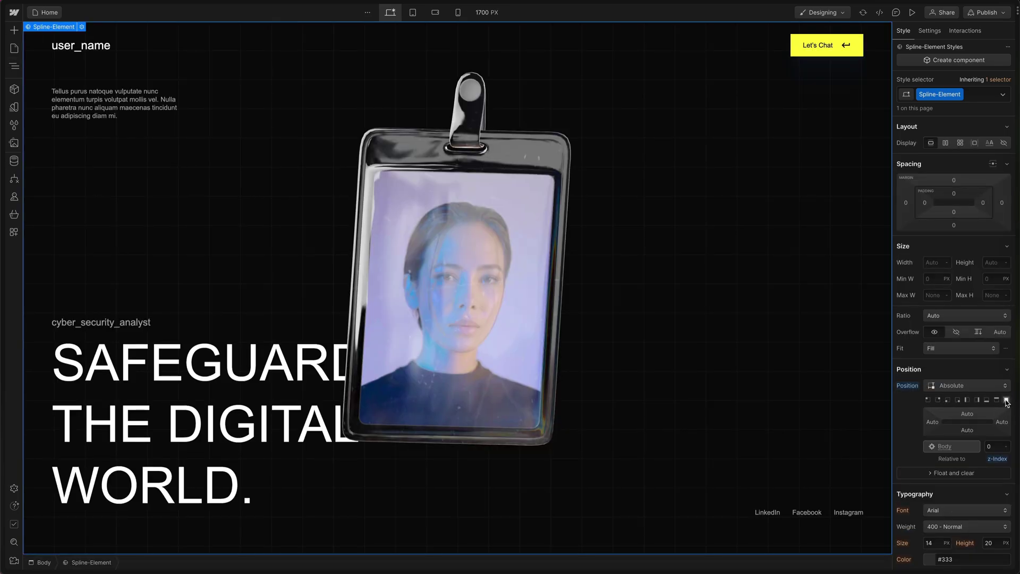
{"action": "left_click_drag", "start_coordinate": [936, 421], "coordinate": [951, 428]}
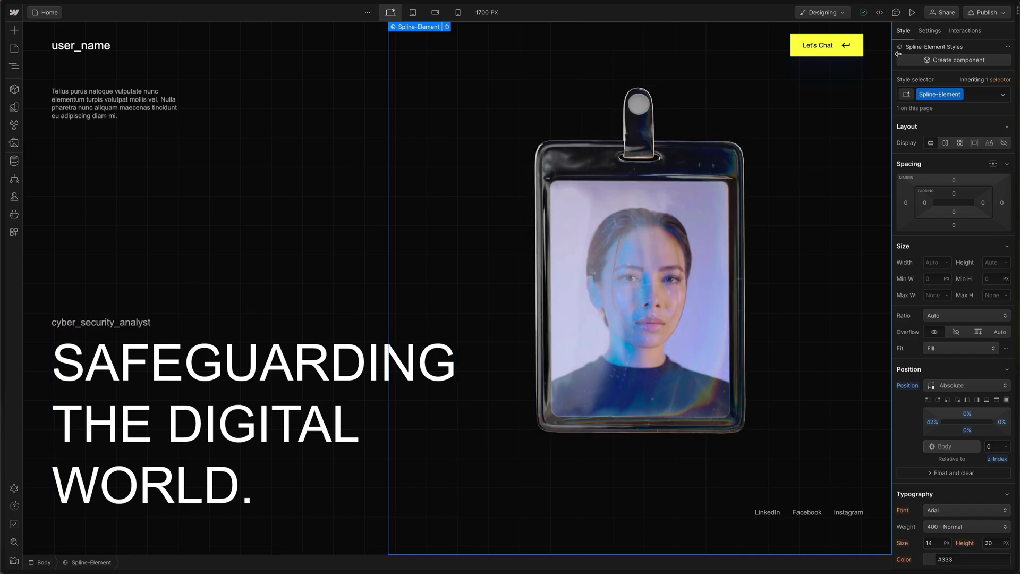
{"action": "left_click", "coordinate": [912, 12]}
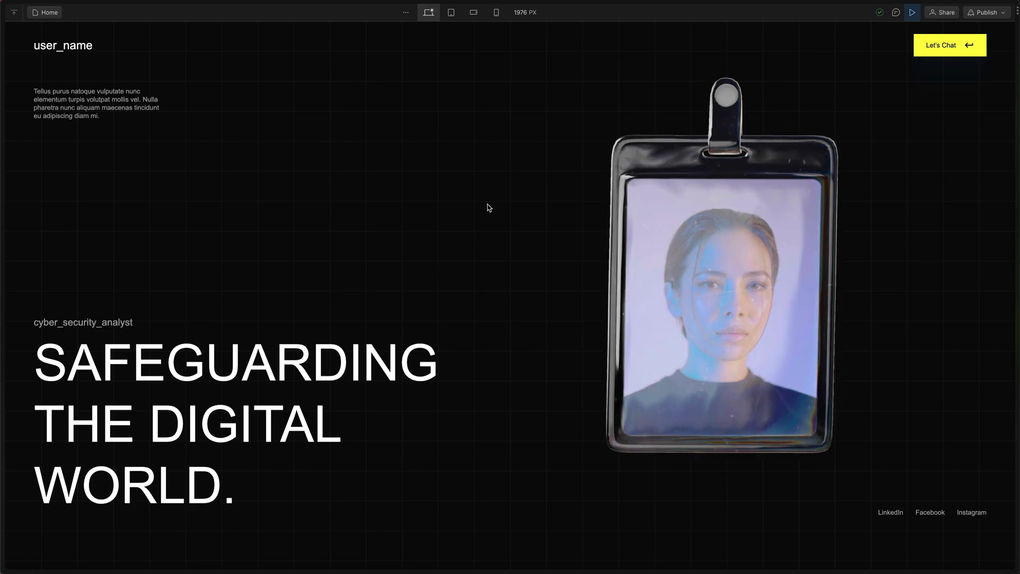
{"action": "key", "text": "Escape"}
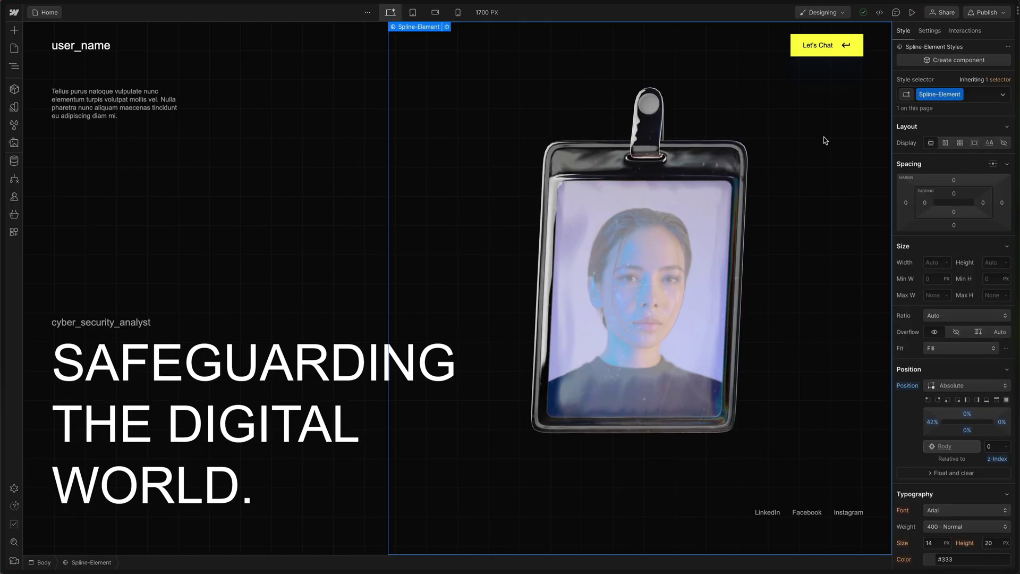
- Add a Page load trigger that starts a new timed animation named Pass Load Animation
{"action": "left_click", "coordinate": [968, 31]}
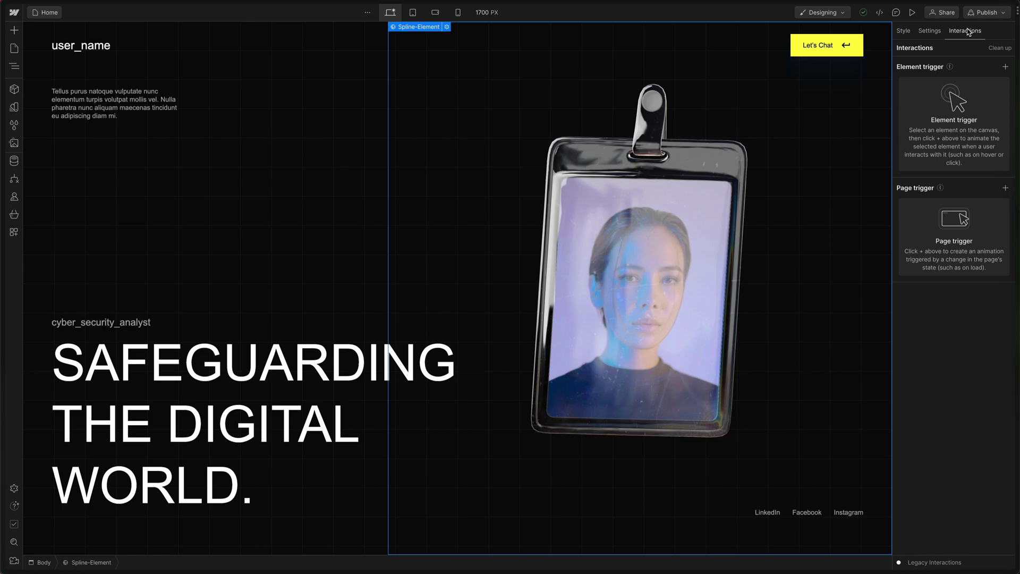
{"action": "left_click", "coordinate": [1006, 188]}
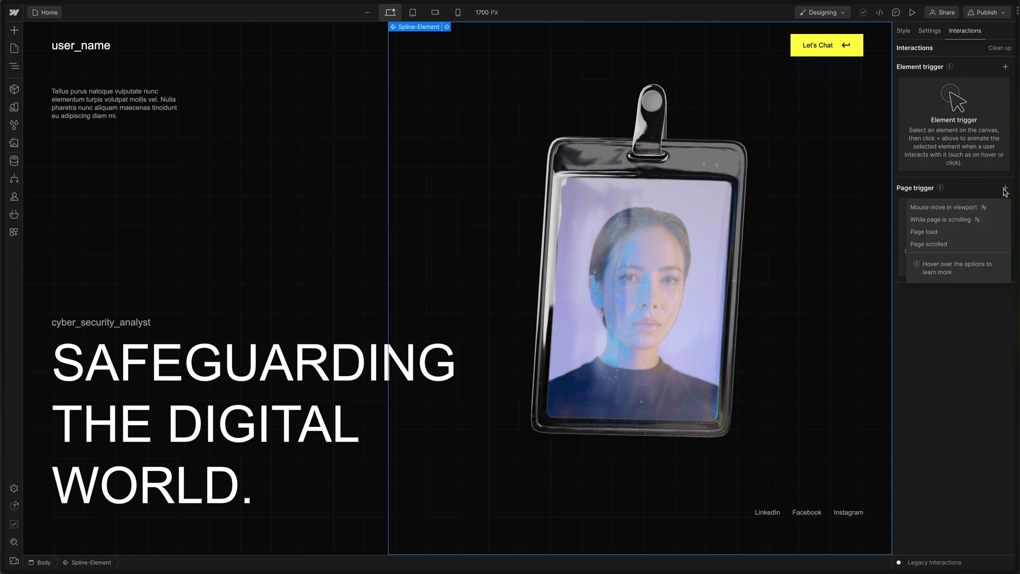
{"action": "left_click", "coordinate": [929, 236]}
{"action": "left_click", "coordinate": [945, 122]}
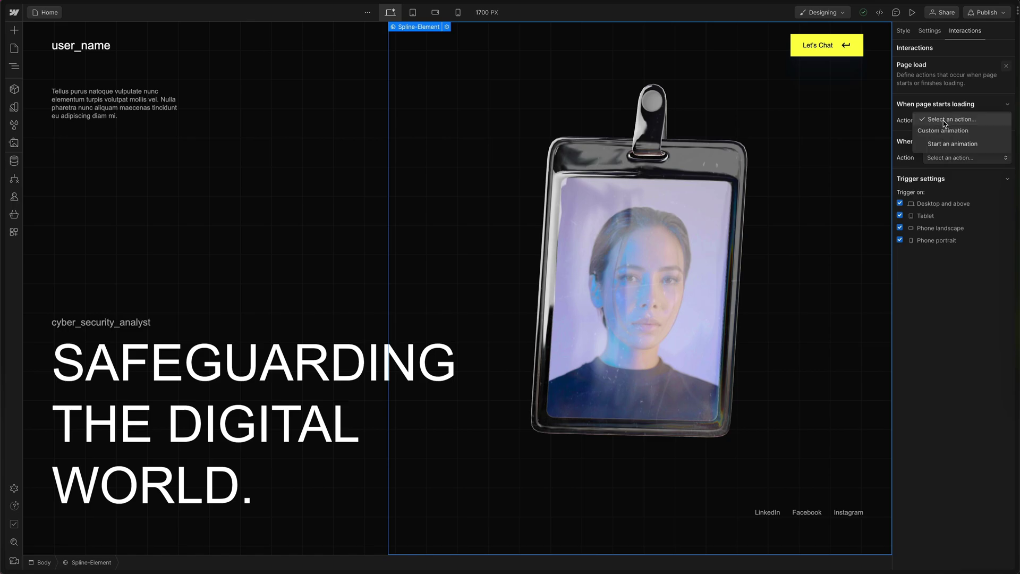
{"action": "left_click", "coordinate": [948, 144]}
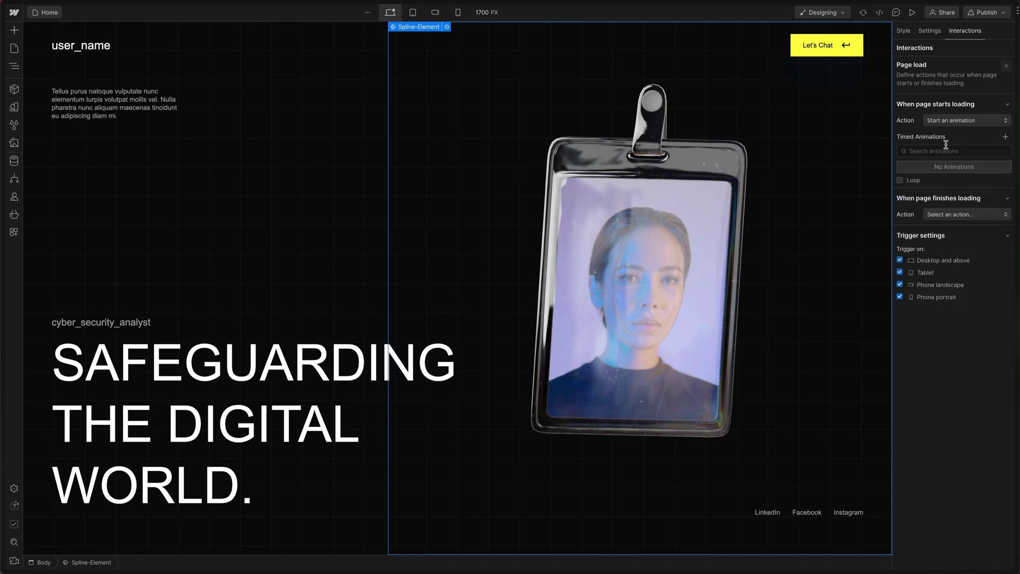
{"action": "left_click", "coordinate": [1006, 137]}
{"action": "type", "text": "Pass"}
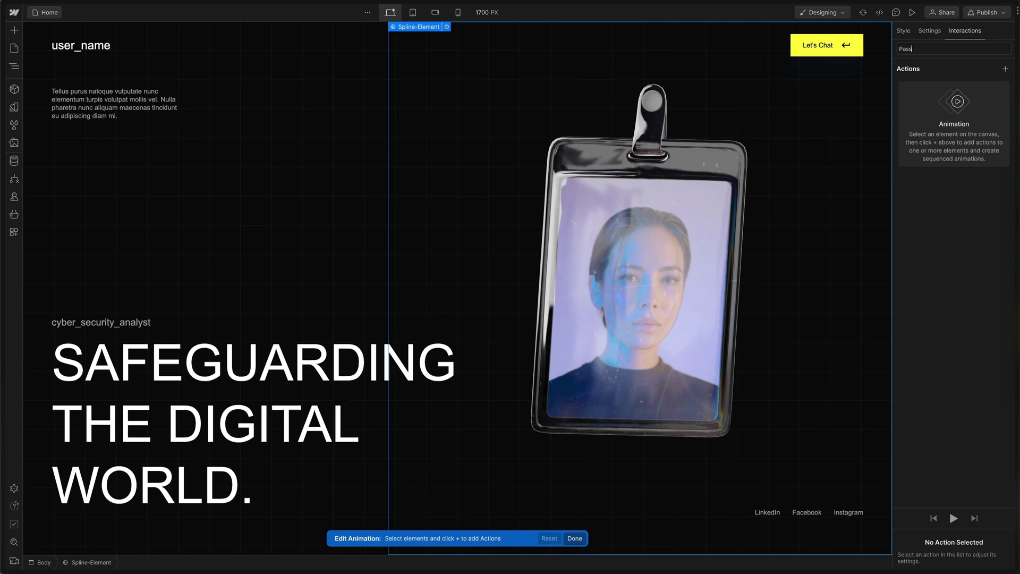
{"action": "type", "text": " Load Animation"}
{"action": "key", "text": "Return"}
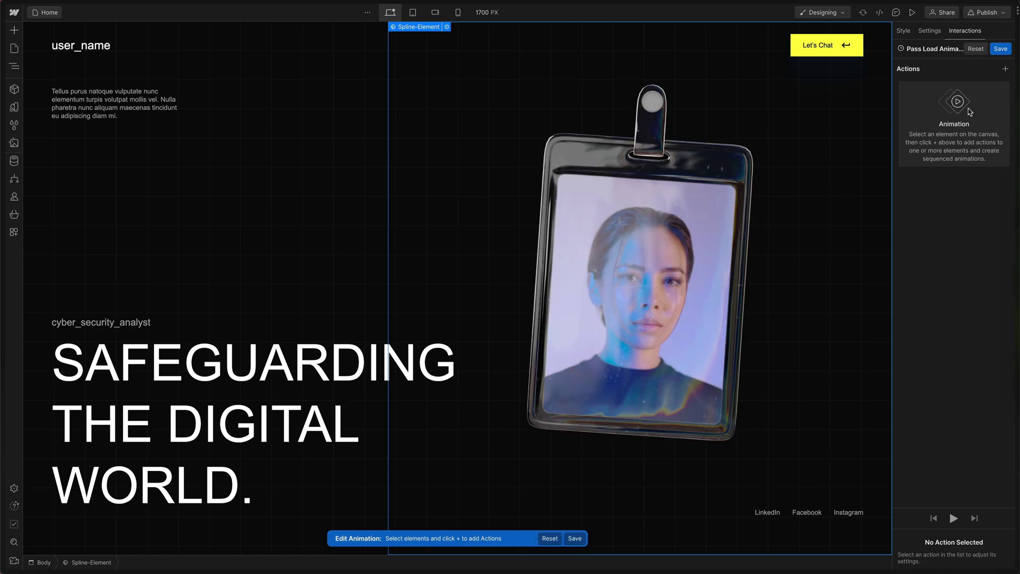
{"action": "left_click", "coordinate": [1006, 70]}
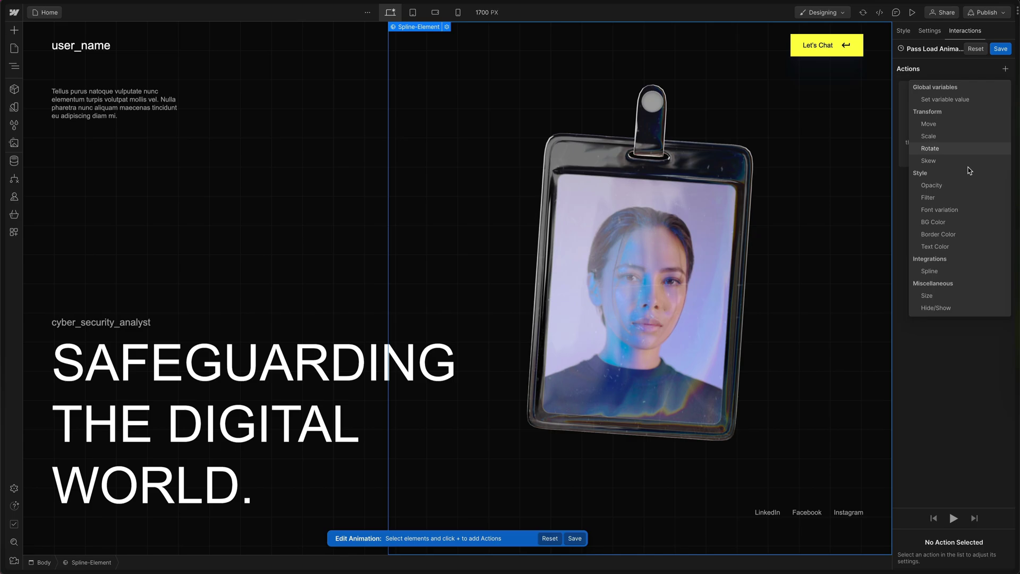
- Add a Spline initial-state action rotating the Pass object to -4.8
{"action": "left_click", "coordinate": [930, 272]}
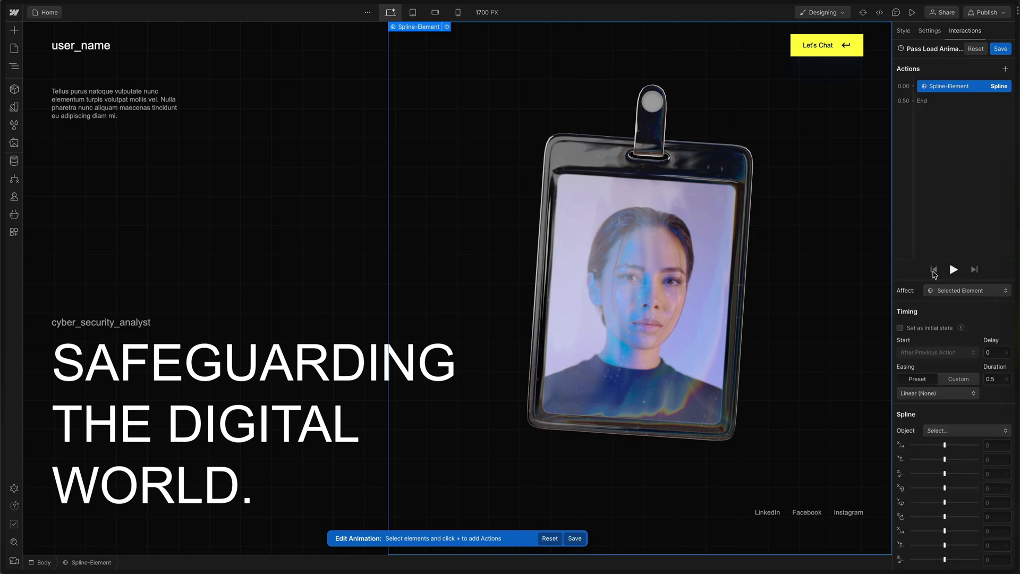
{"action": "left_click", "coordinate": [953, 432]}
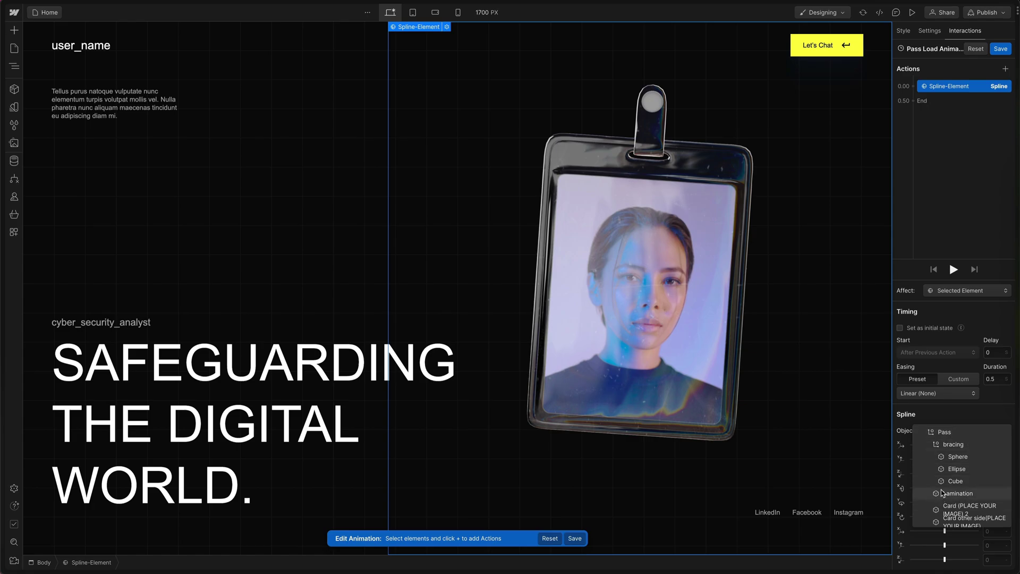
{"action": "left_click", "coordinate": [945, 432]}
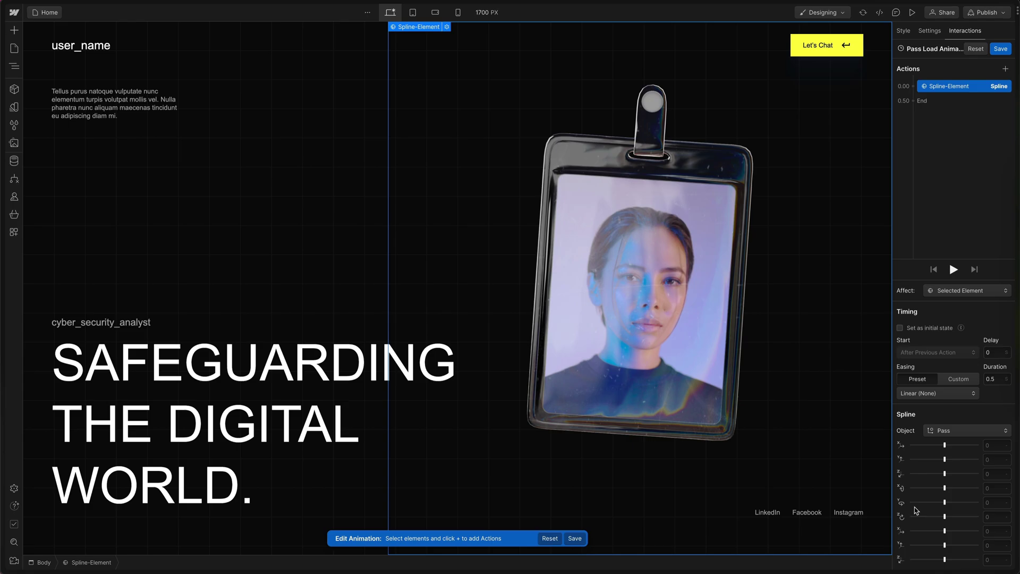
{"action": "left_click", "coordinate": [900, 328]}
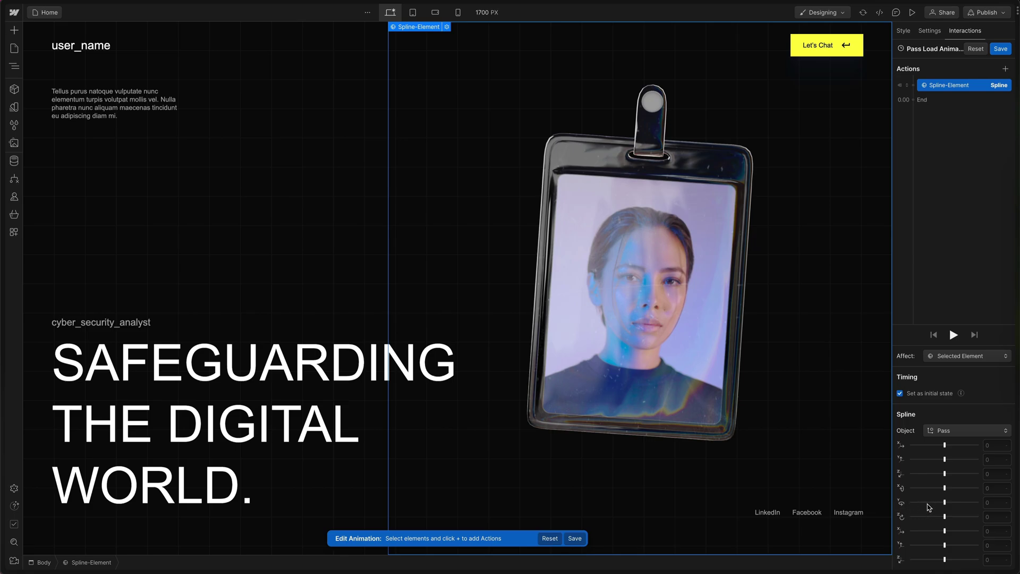
{"action": "left_click_drag", "start_coordinate": [945, 503], "coordinate": [919, 503]}
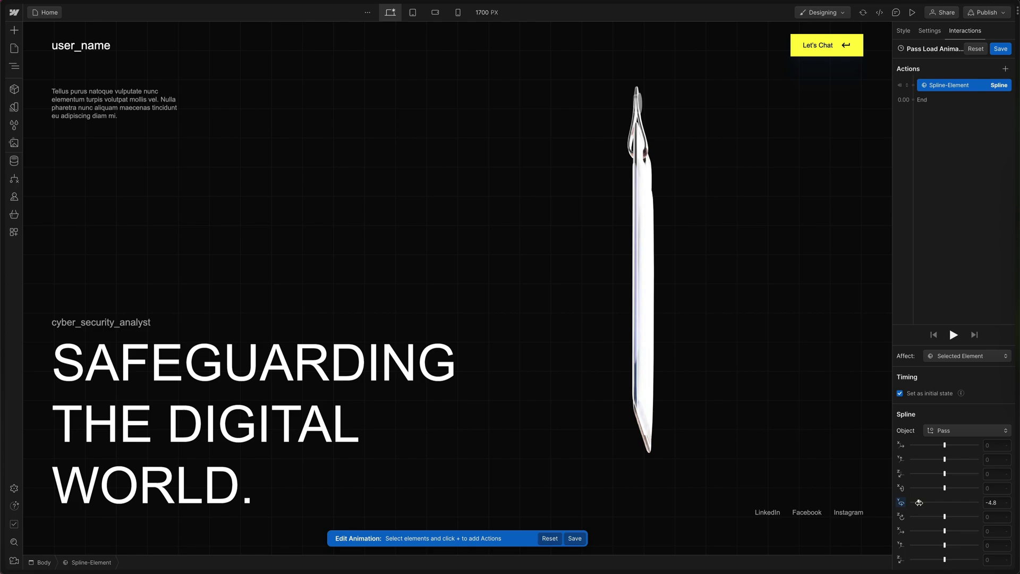
- Add a copy of the Spline action to the initial state with rotation 0 and Y -771
{"action": "right_click", "coordinate": [968, 86]}
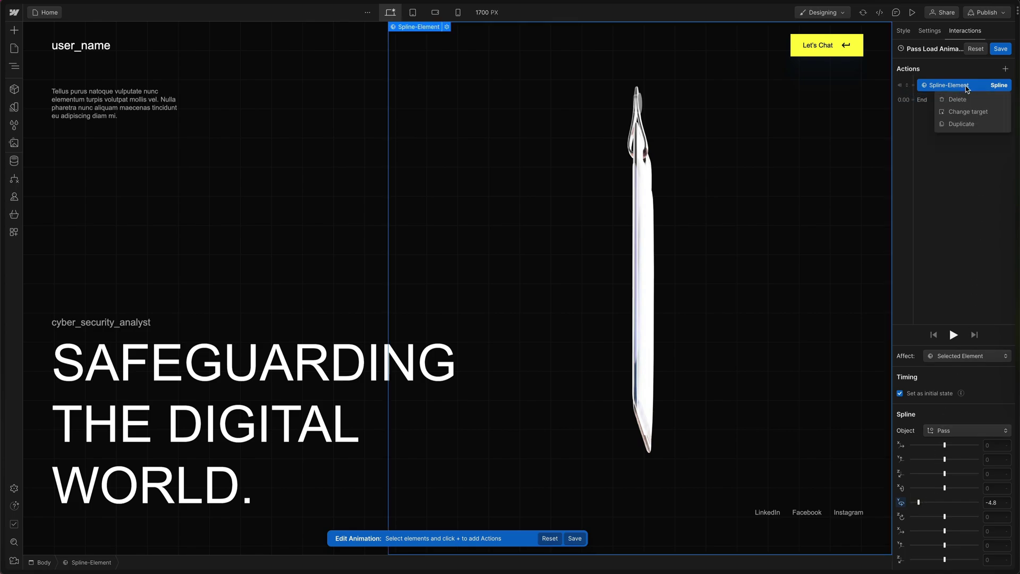
{"action": "left_click", "coordinate": [958, 125]}
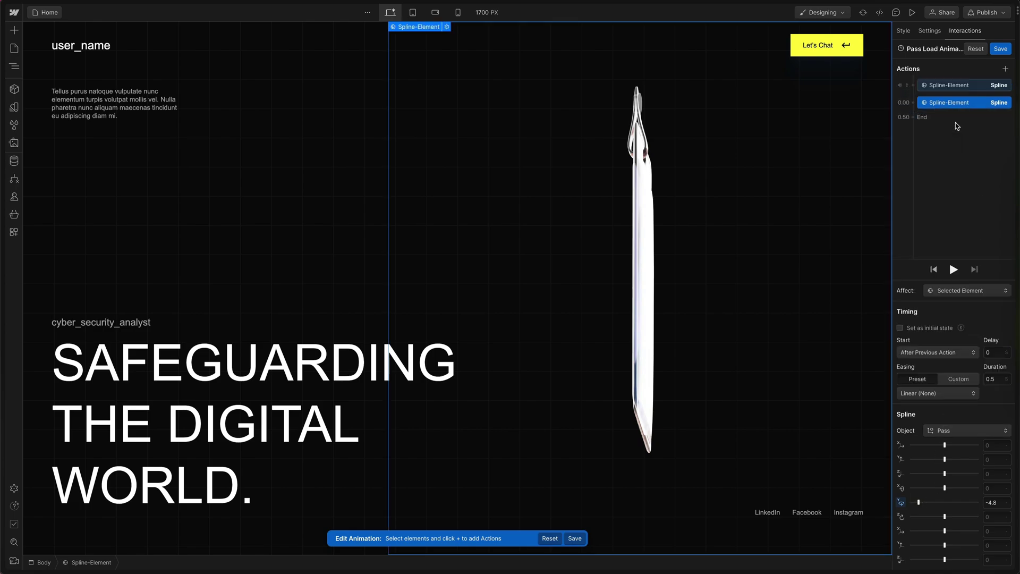
{"action": "left_click_drag", "start_coordinate": [953, 105], "coordinate": [951, 87]}
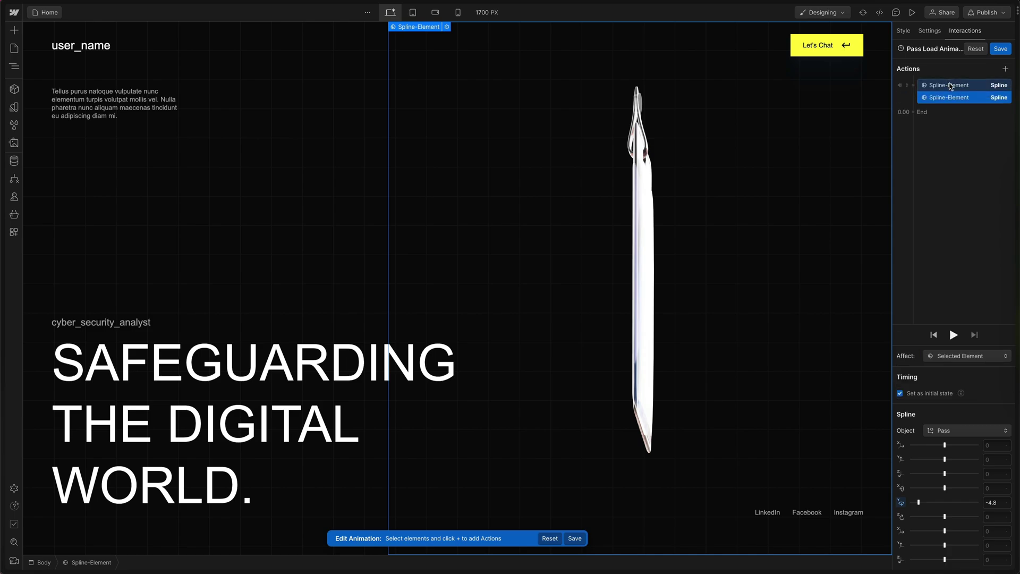
{"action": "left_click_drag", "start_coordinate": [902, 505], "coordinate": [926, 518]}
{"action": "left_click_drag", "start_coordinate": [945, 460], "coordinate": [919, 462]}
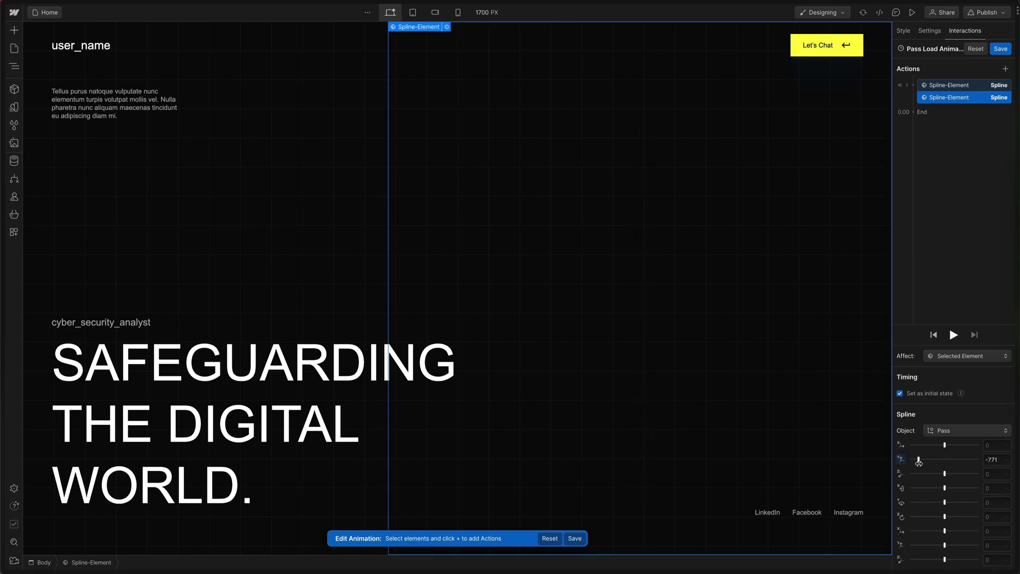
{"action": "left_click", "coordinate": [963, 85]}
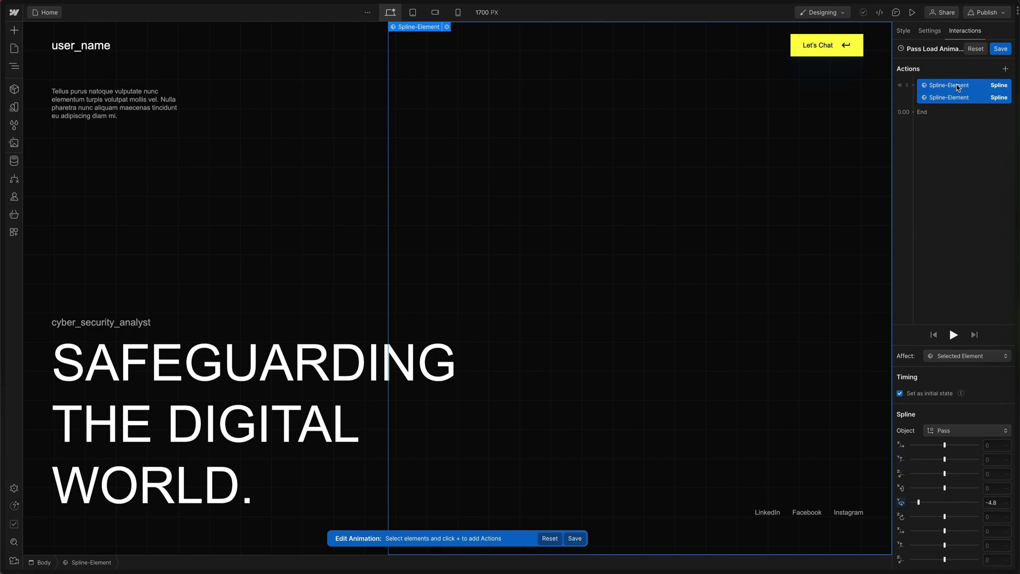
{"action": "right_click", "coordinate": [958, 87]}
- Duplicate the initial actions as a new step with 1 s delay, 2 s duration, Out Quart easing
{"action": "left_click", "coordinate": [957, 124]}
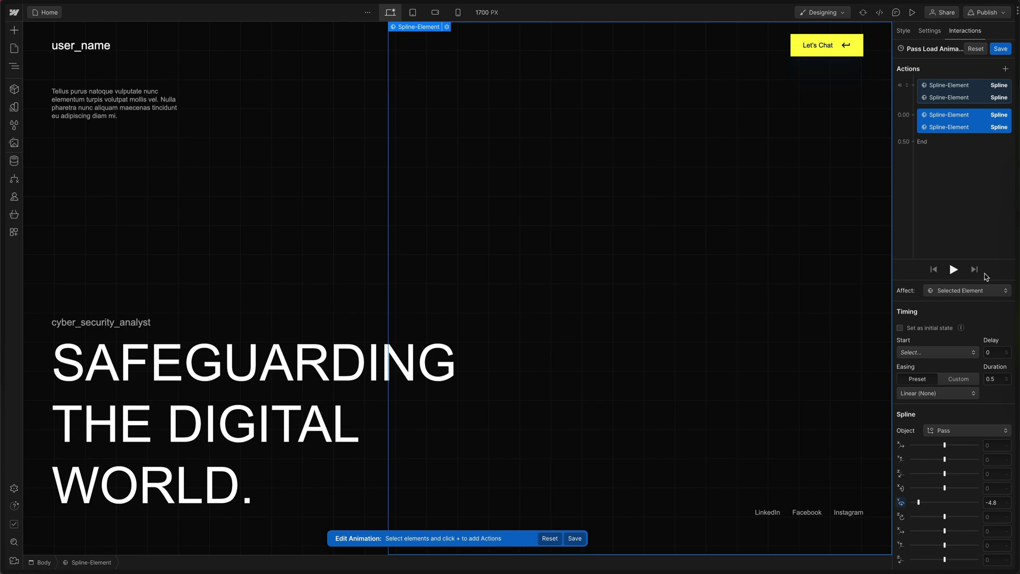
{"action": "left_click", "coordinate": [993, 352]}
{"action": "left_click", "coordinate": [996, 378]}
{"action": "type", "text": "2"}
{"action": "left_click", "coordinate": [943, 394]}
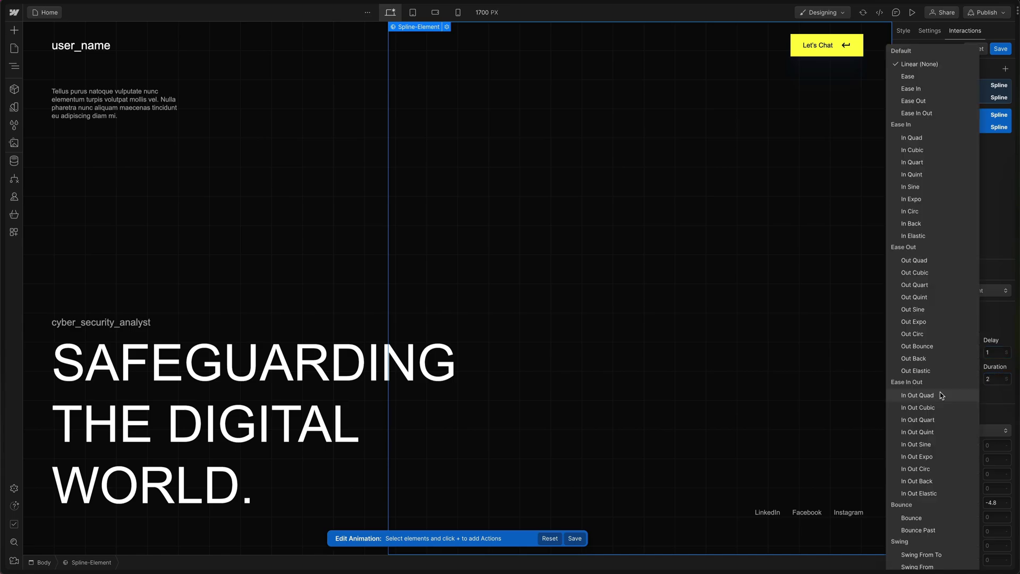
{"action": "left_click", "coordinate": [923, 286]}
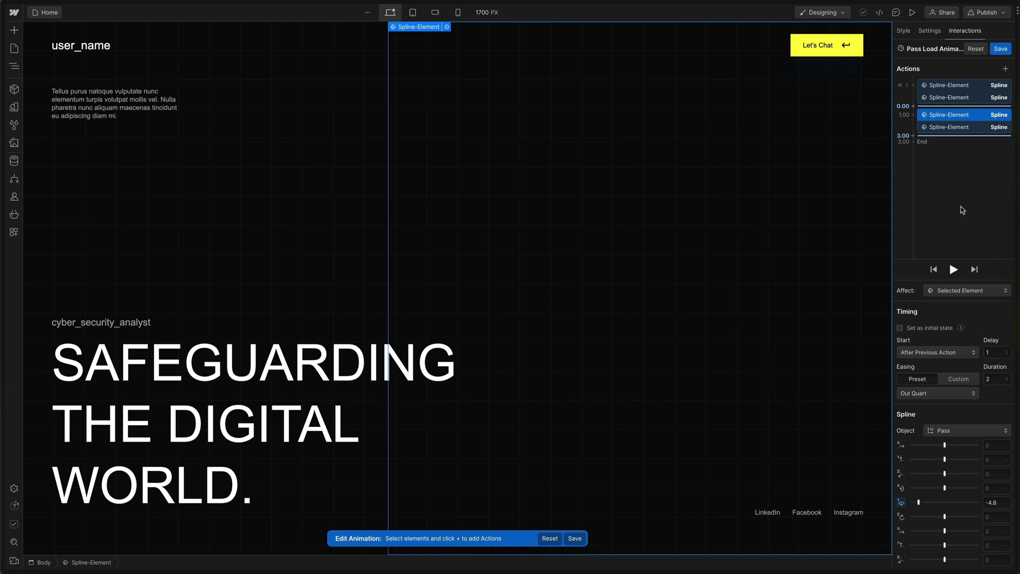
- Return the Pass rotation to 0 and the second Spline action's Y offset to 0
{"action": "left_click", "coordinate": [1000, 503]}
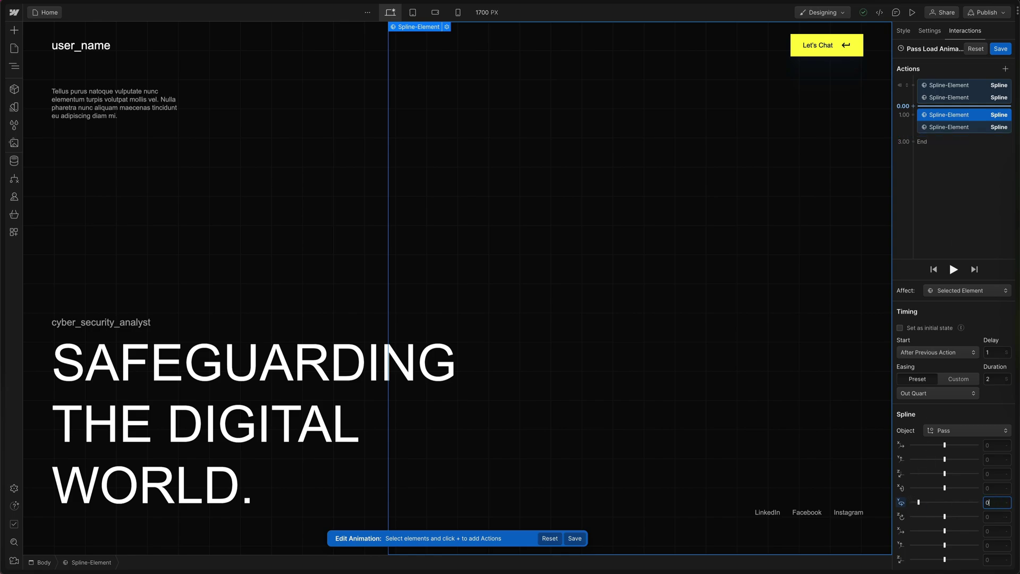
{"action": "left_click", "coordinate": [956, 128]}
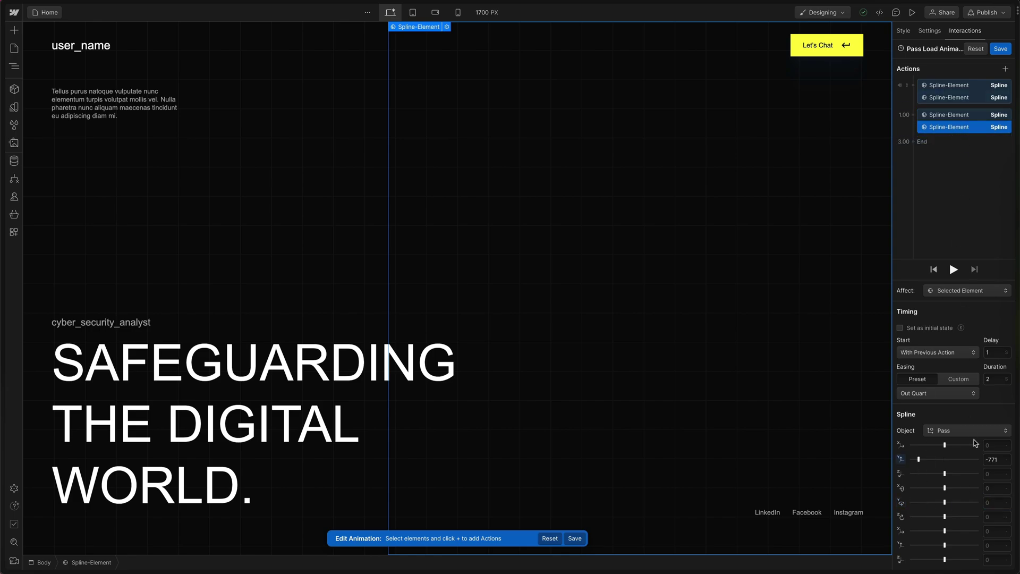
{"action": "left_click", "coordinate": [999, 460]}
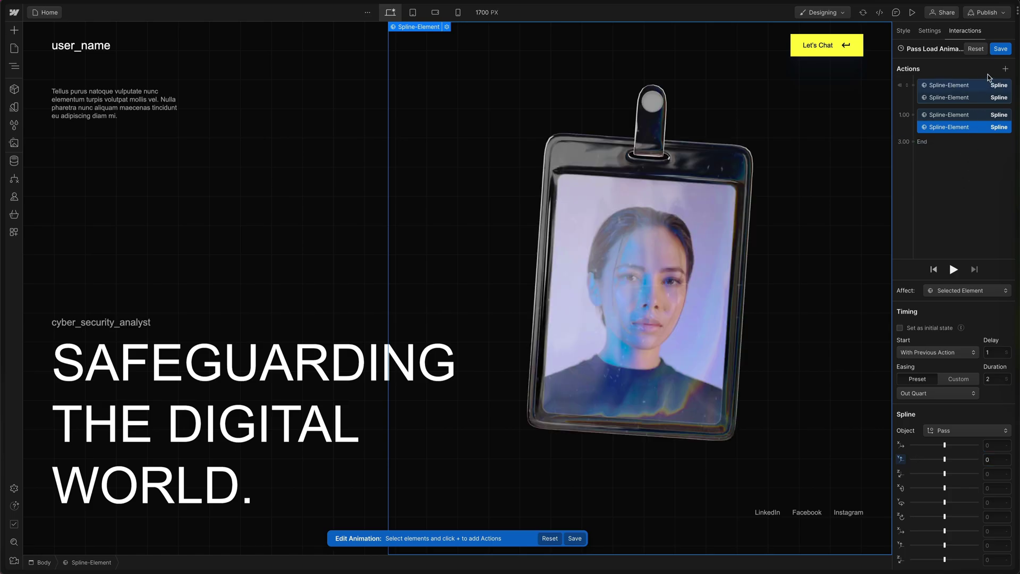
- Save Pass Load Animation to run when the page finishes loading
{"action": "left_click", "coordinate": [1001, 50]}
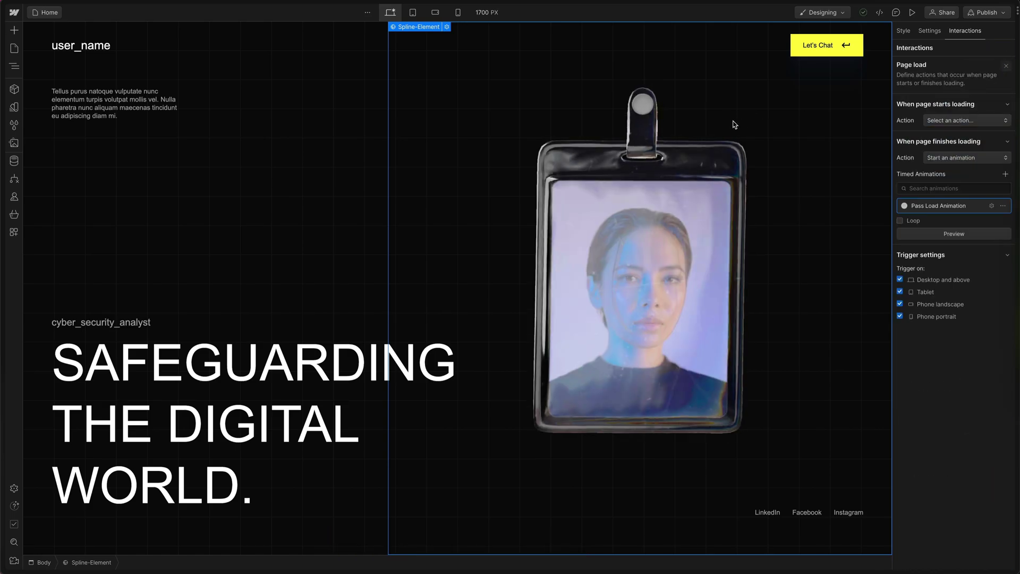